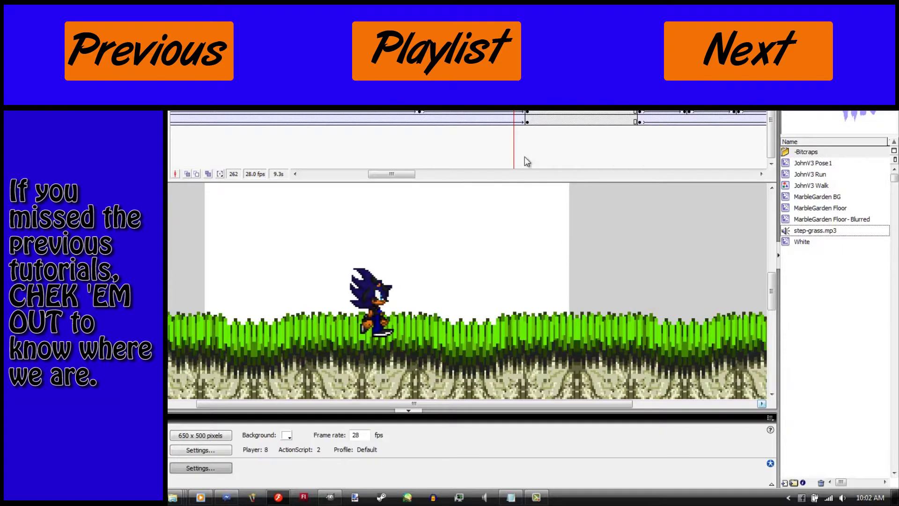
Play the hedgehog walk animation, then stop it and rewind the playhead to frame 1
key(Return)
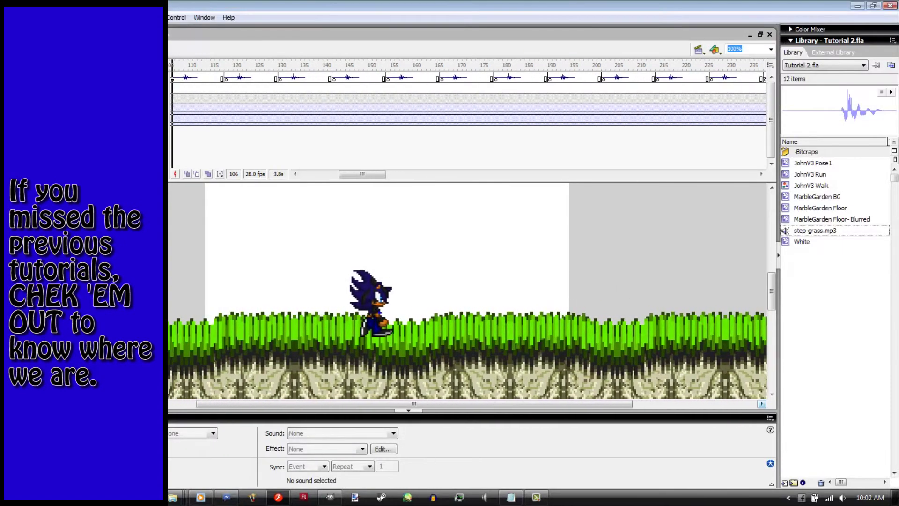
click(180, 166)
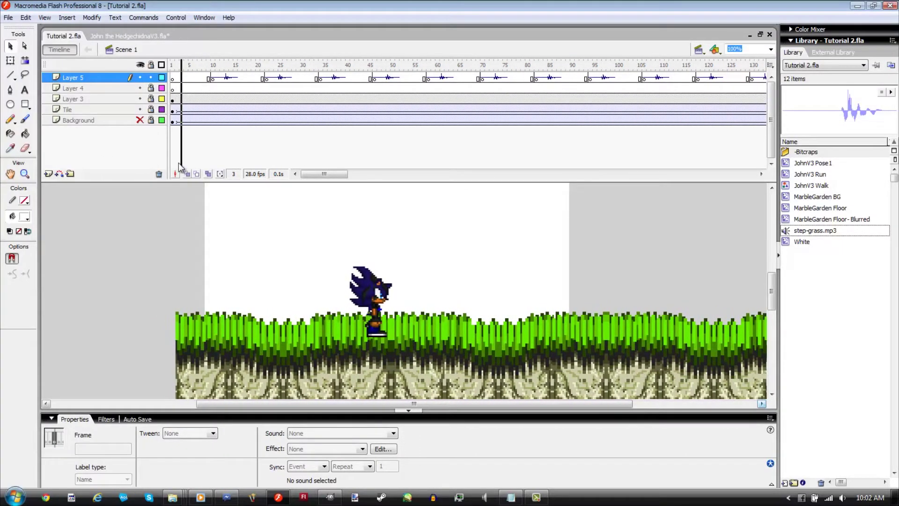
drag(180, 167, 174, 164)
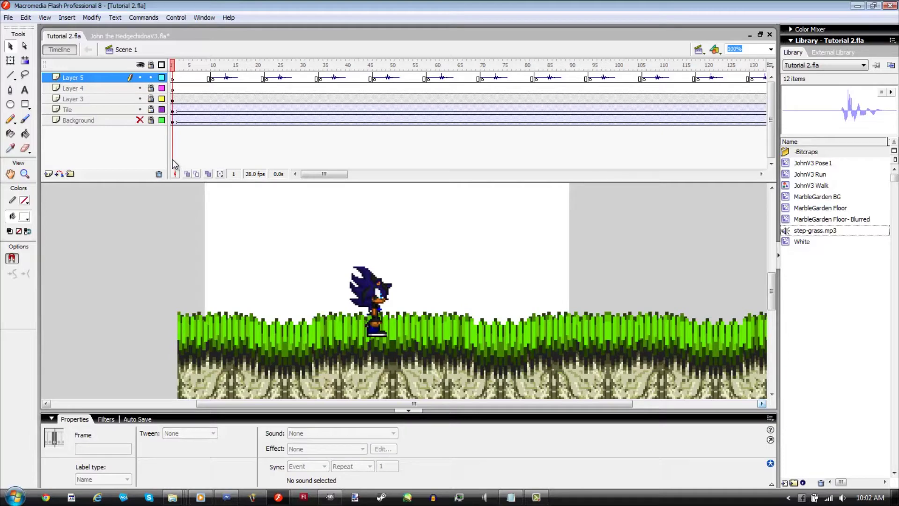
click(485, 496)
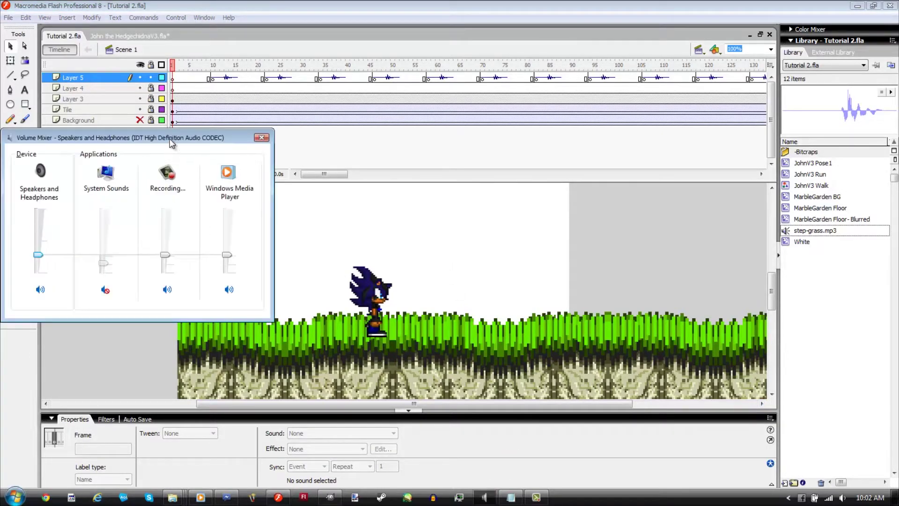
drag(172, 143, 685, 224)
click(570, 6)
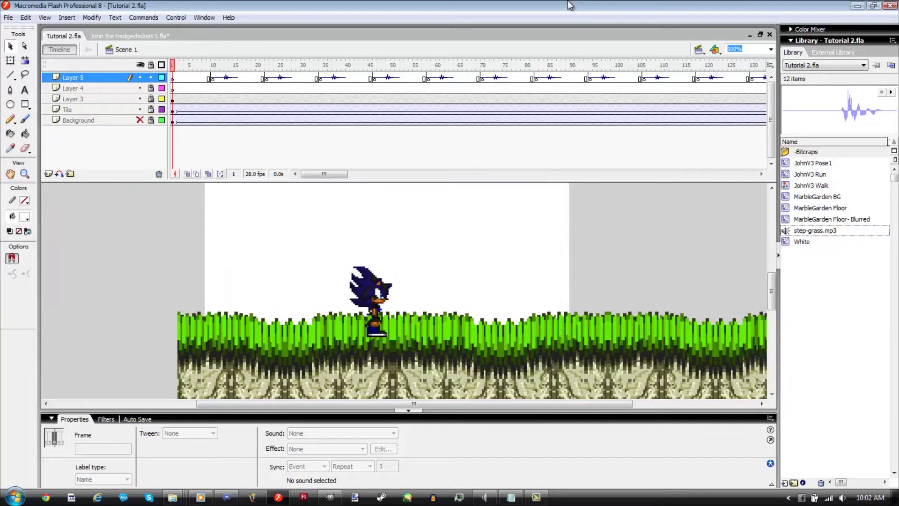
key(ctrl+Return)
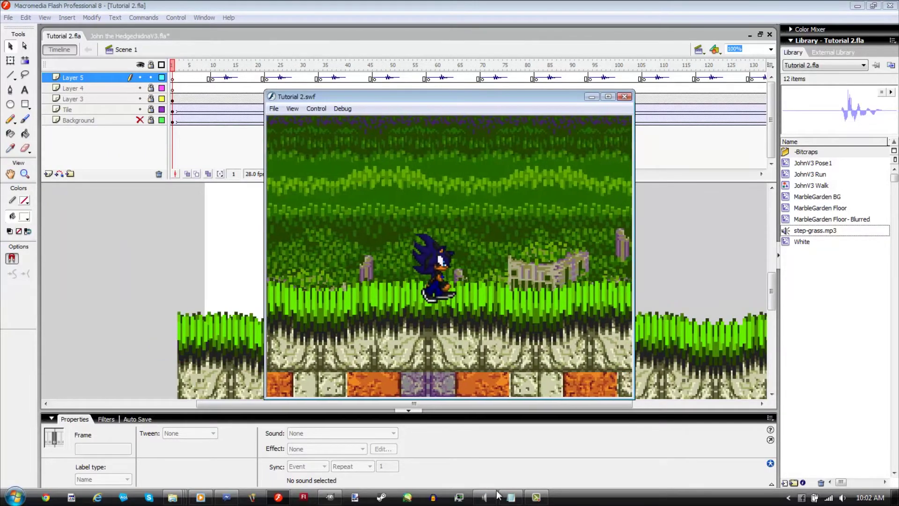
click(495, 496)
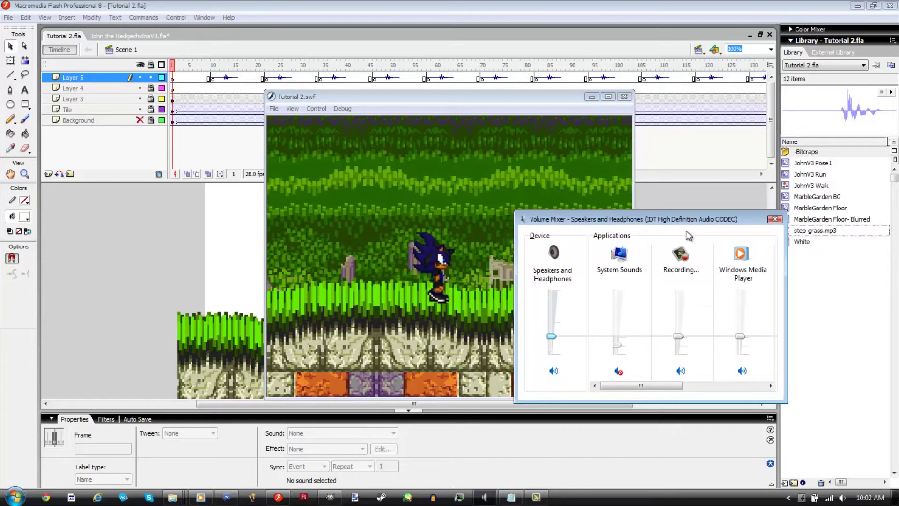
drag(644, 386, 729, 382)
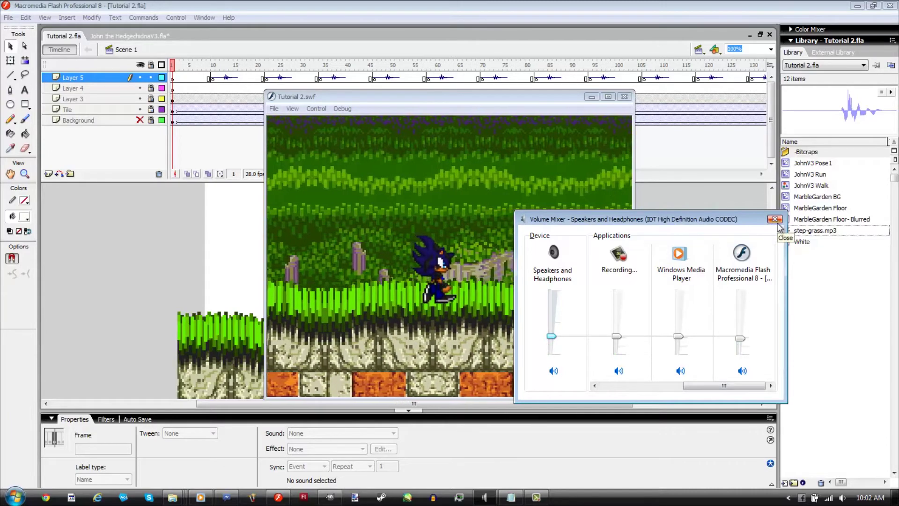
click(777, 222)
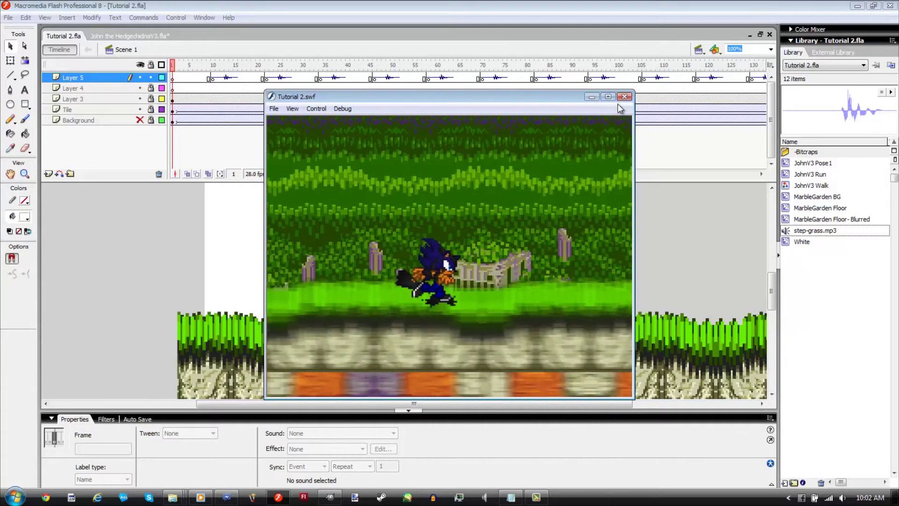
click(623, 97)
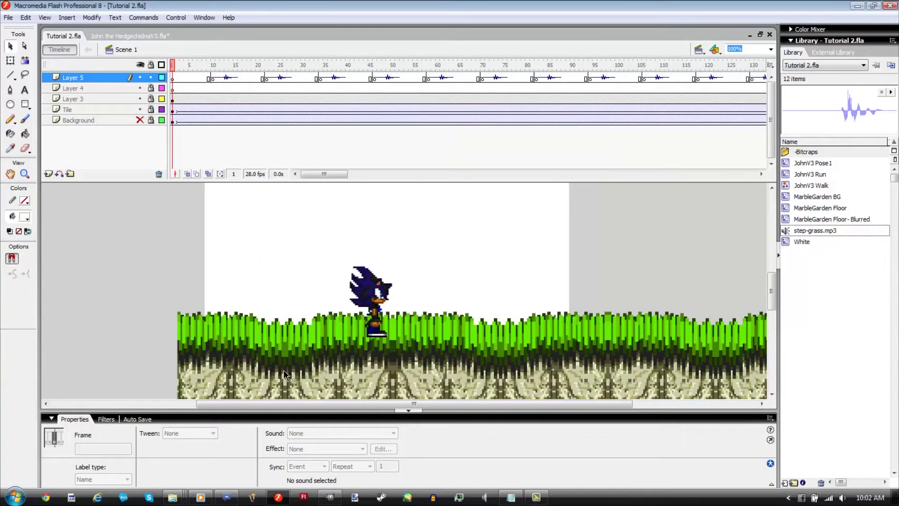
click(260, 296)
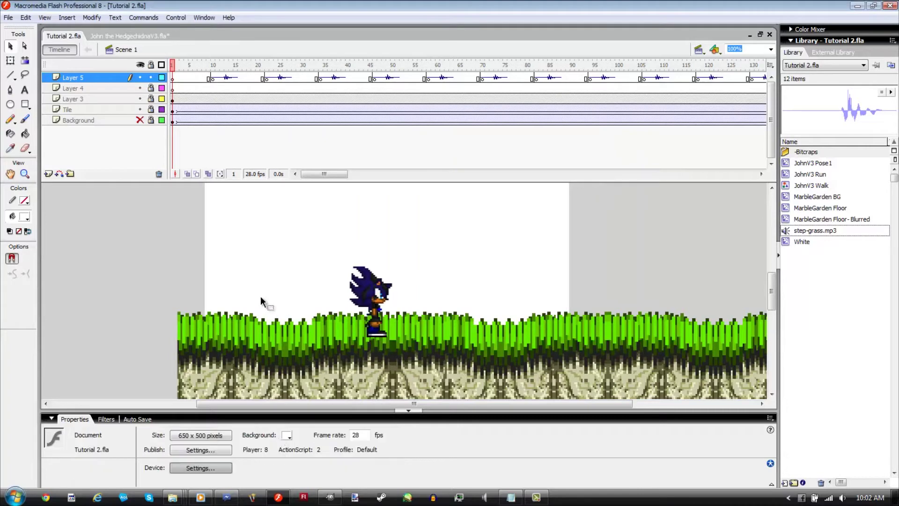
Close Publish Settings without changes and save the document
click(220, 449)
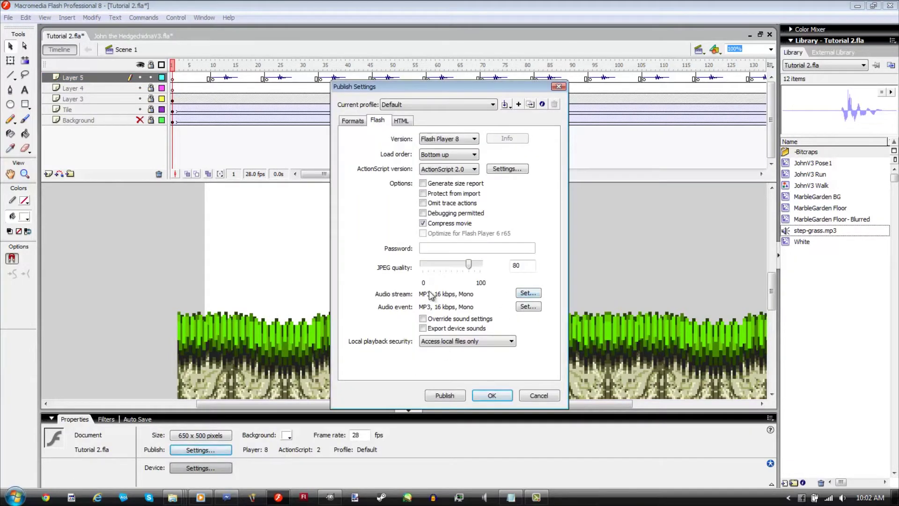
click(557, 88)
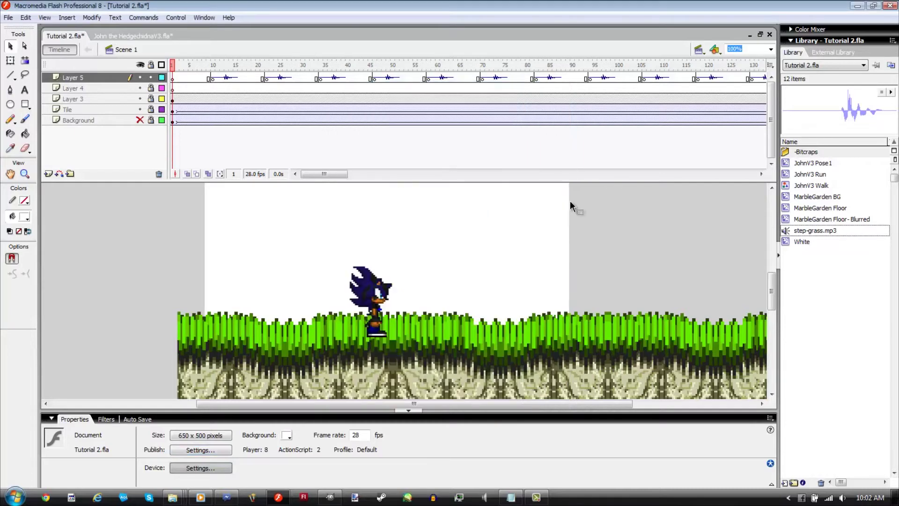
key(ctrl+s)
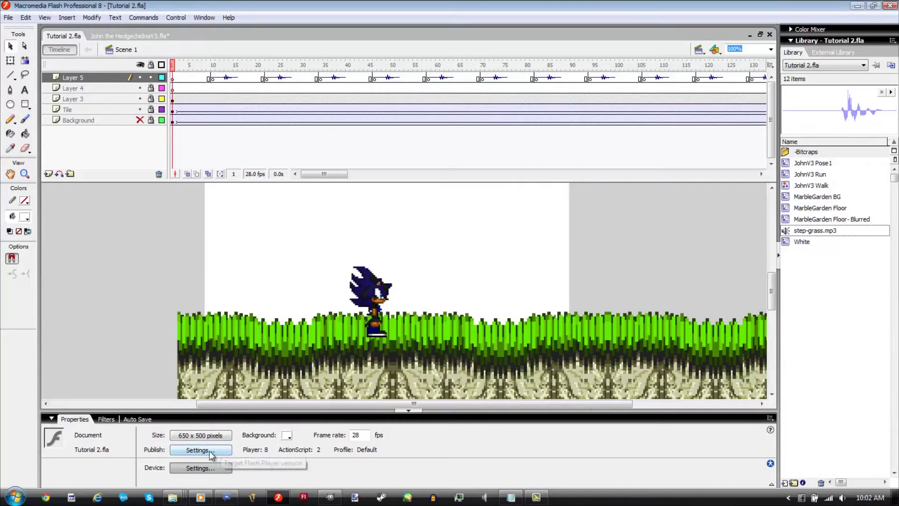
Set the audio stream to MP3 at 32 kbps, Fast quality, Stereo
click(179, 452)
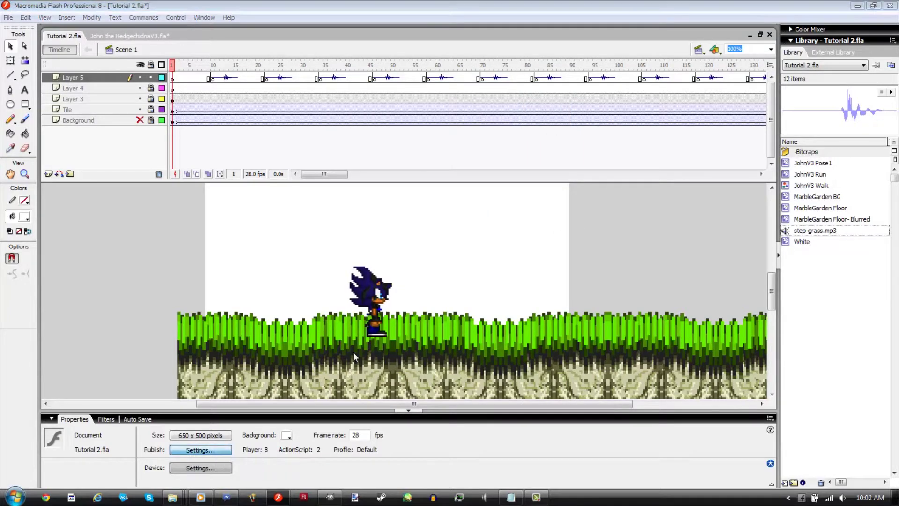
click(528, 294)
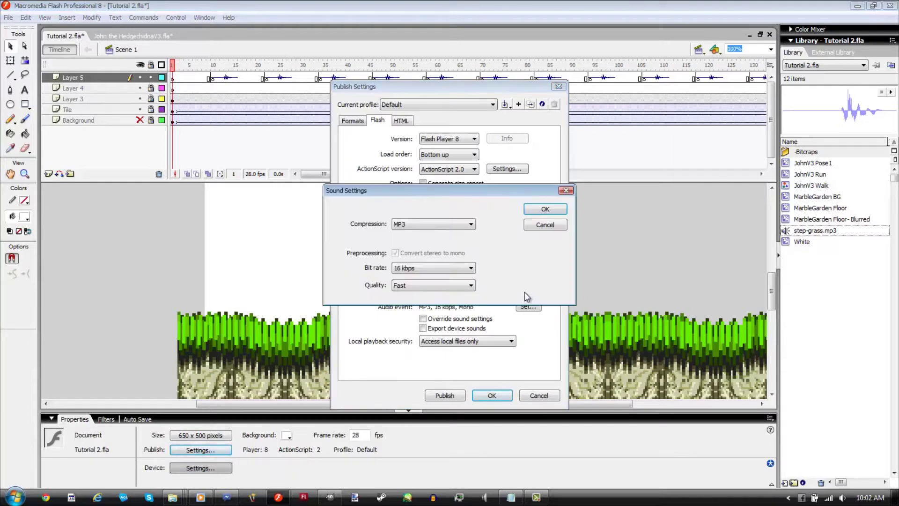
click(431, 268)
click(403, 307)
click(433, 285)
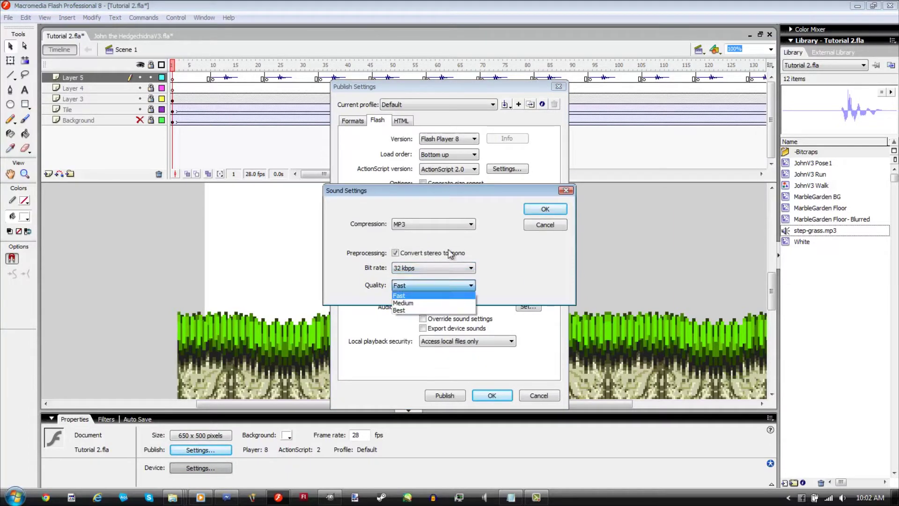
click(449, 253)
click(445, 253)
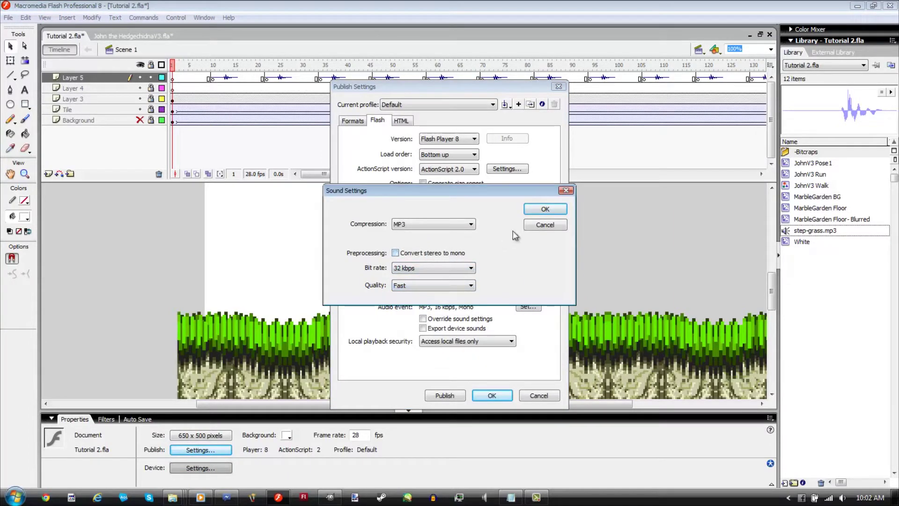
click(549, 209)
Set the audio event bit rate to 32 kbps and apply the publish settings
click(524, 307)
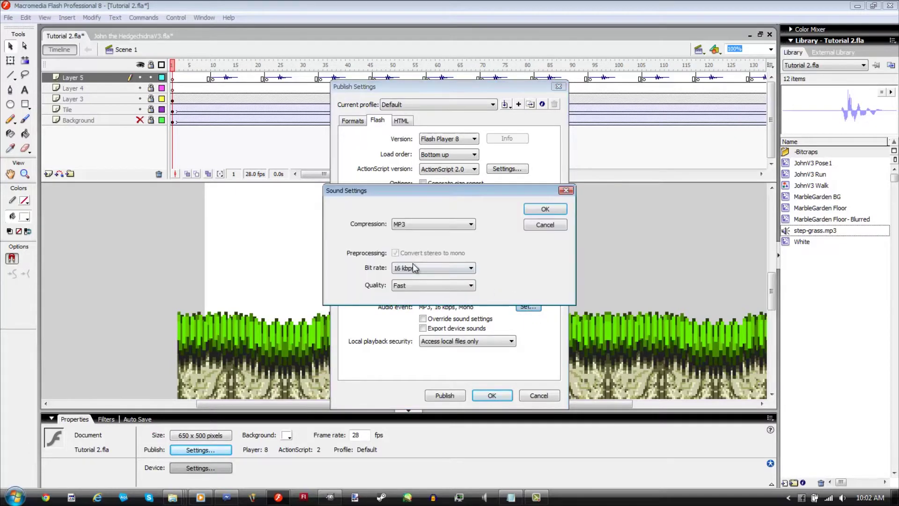
click(414, 268)
click(414, 311)
click(537, 212)
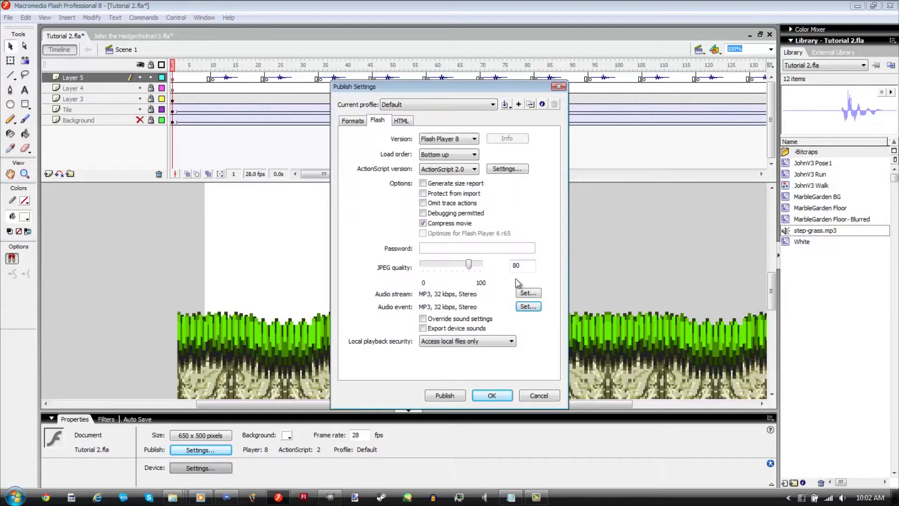
click(491, 396)
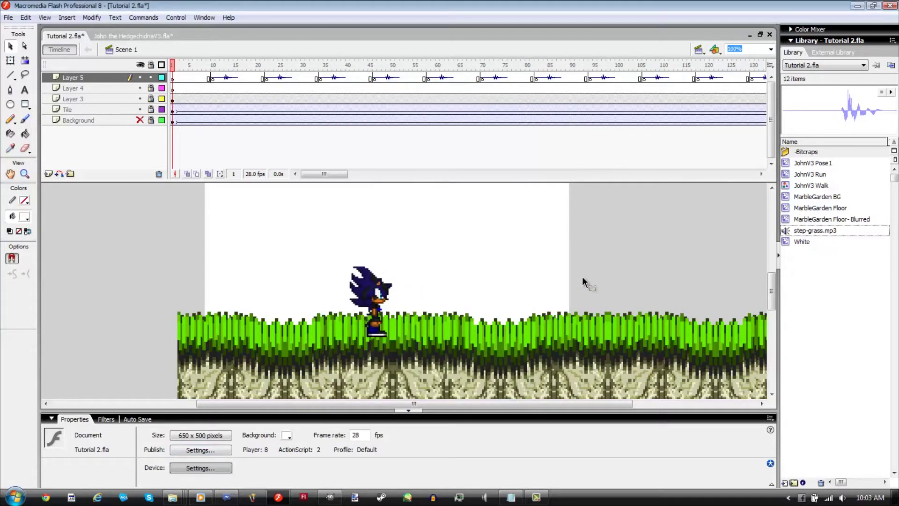
Save Tutorial 2.fla, play the timeline back to frame 1, and test the movie as SWF
key(ctrl+s)
key(Return)
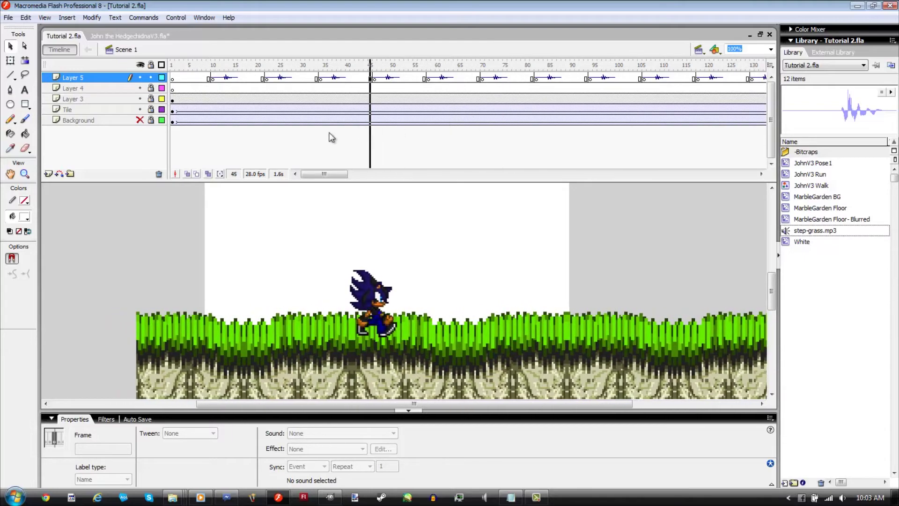
click(174, 118)
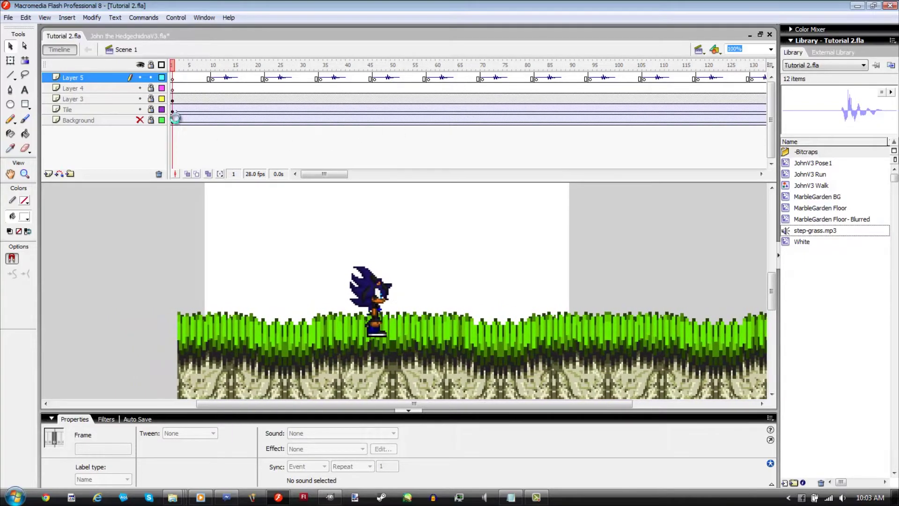
key(ctrl+Return)
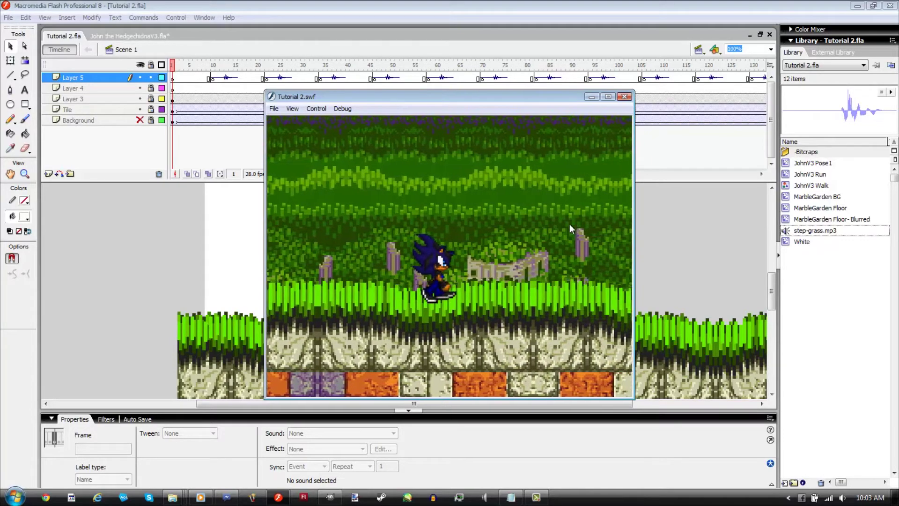
Leave the test movie, clear the sound keyframe at Layer 5 frame 287, and save
click(624, 96)
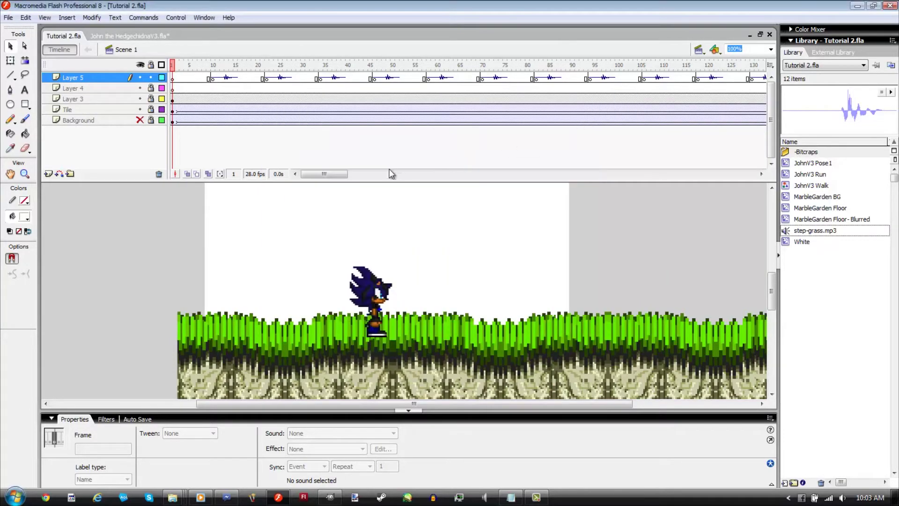
drag(324, 174, 394, 174)
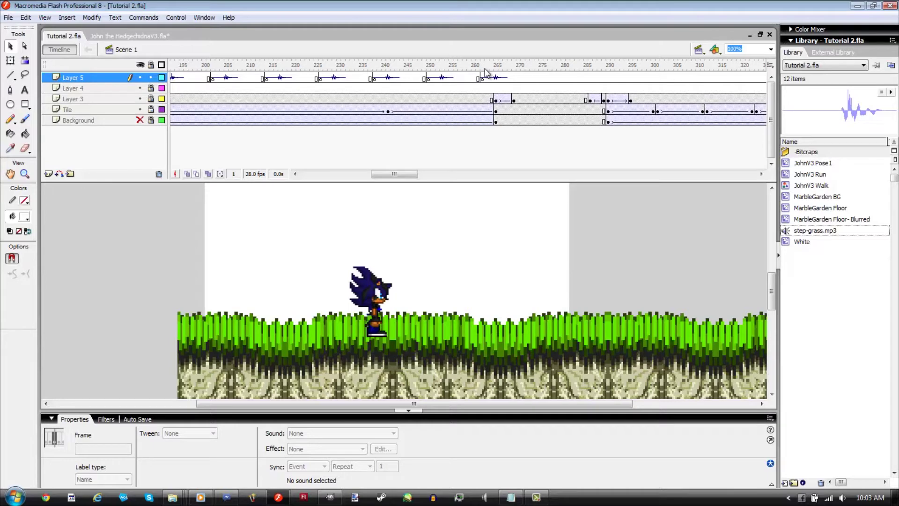
drag(499, 67, 594, 83)
click(594, 77)
key(F6)
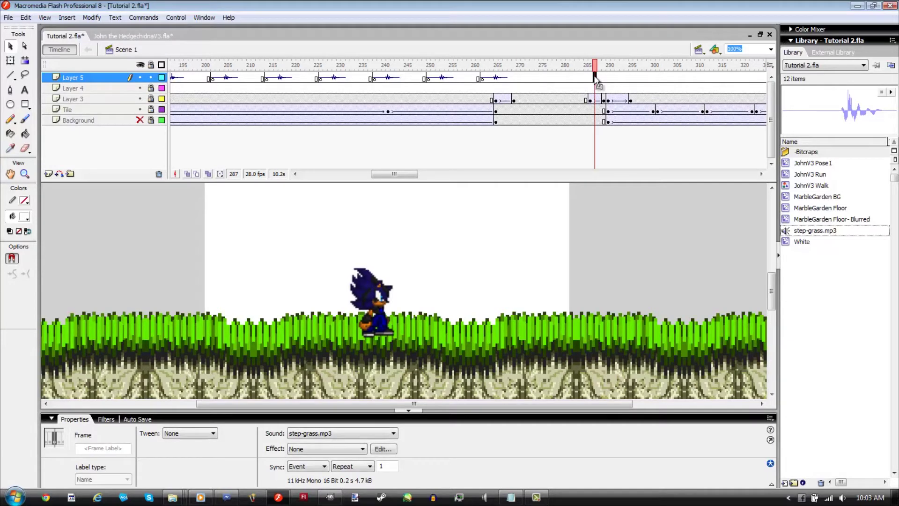
key(ctrl+z)
click(588, 284)
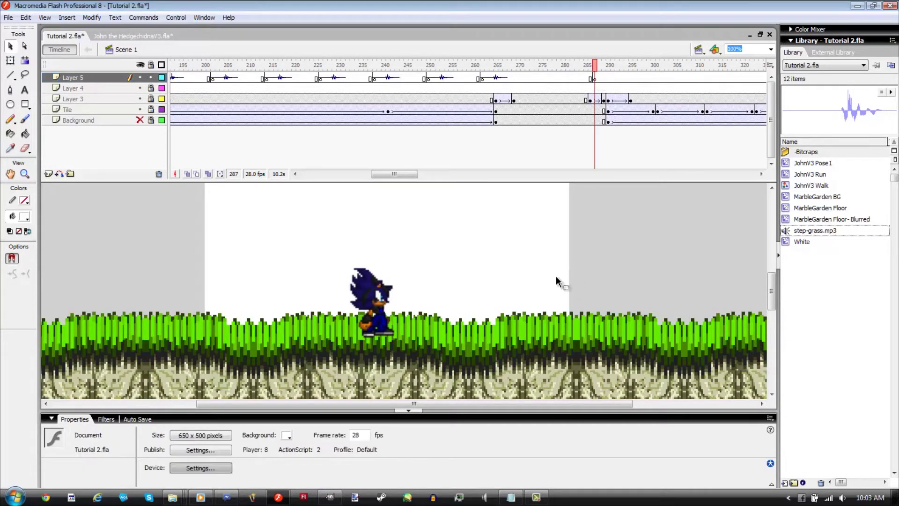
key(ctrl+s)
Preview jump dash hard.mp3 from Sound effects MP3 and drag it into Flash's Library
mouse_move(173, 497)
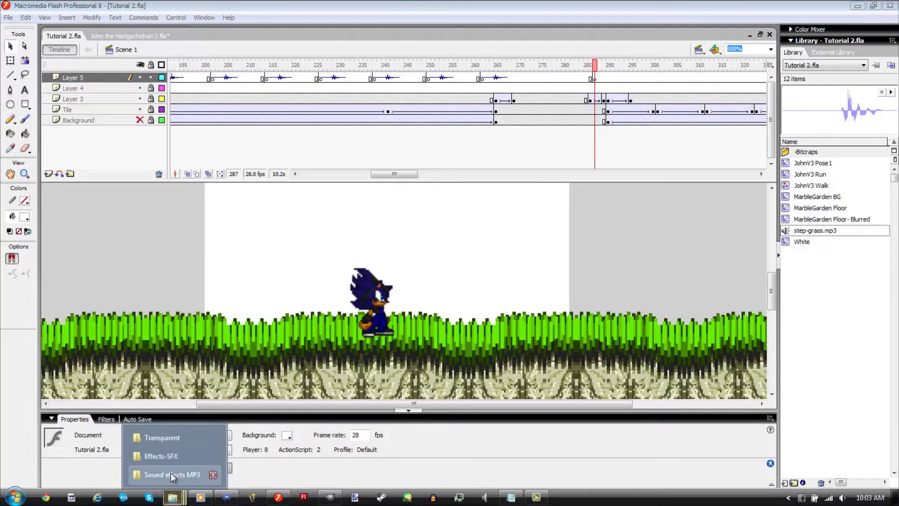
click(168, 475)
click(555, 50)
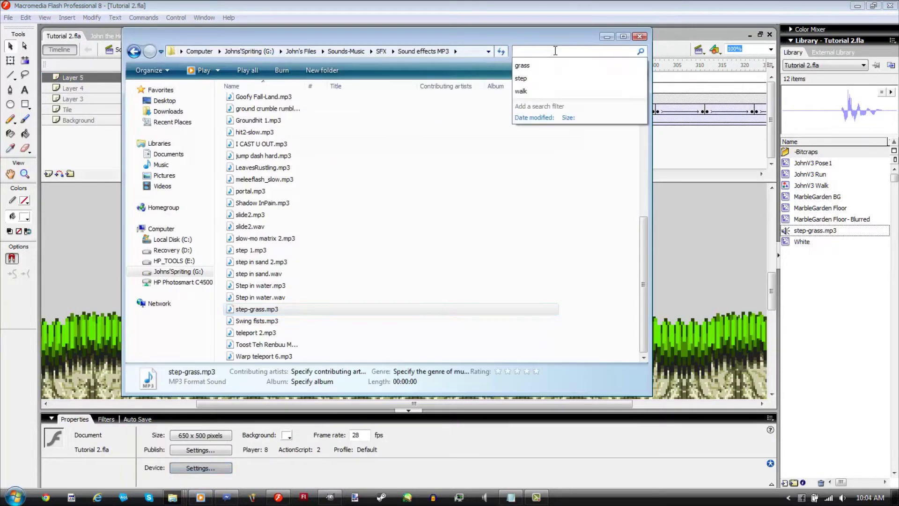
double_click(381, 157)
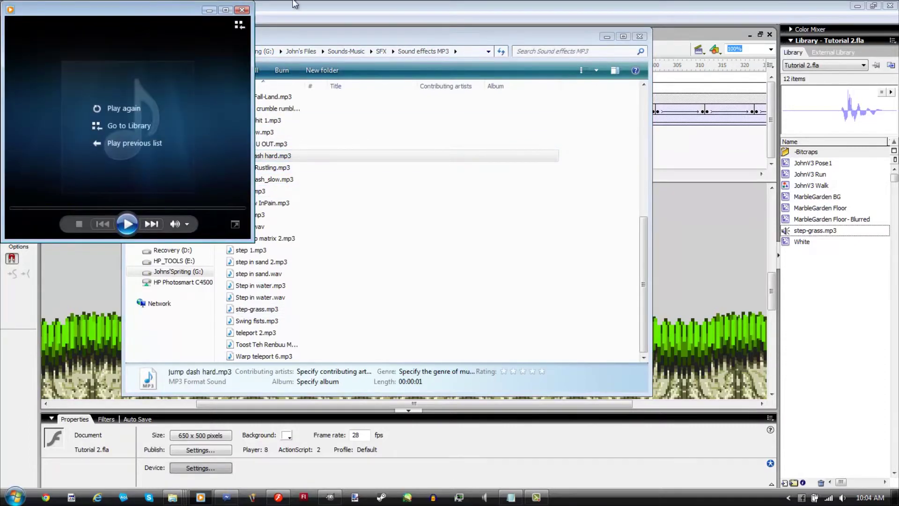
click(209, 9)
drag(273, 155, 841, 282)
Attach jump dash hard.mp3 from the Library to Layer 5 at frame 287
click(742, 9)
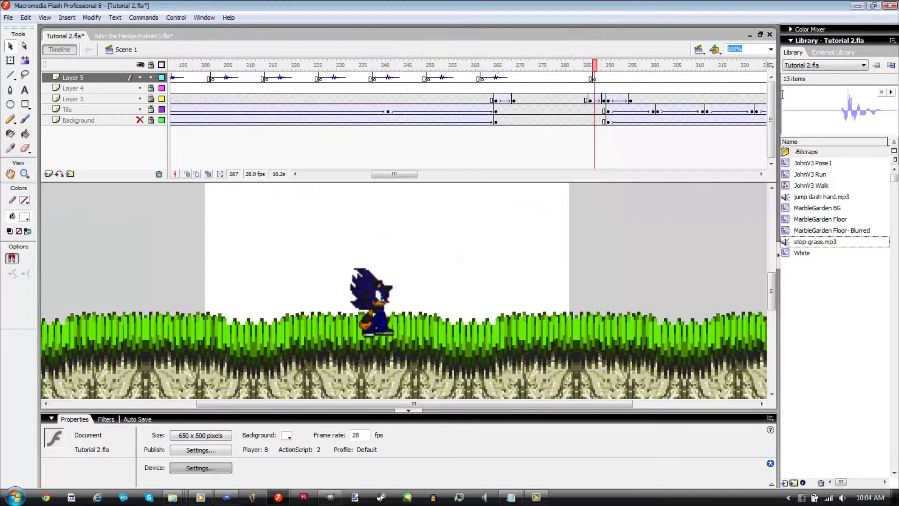
drag(823, 197, 464, 229)
click(591, 80)
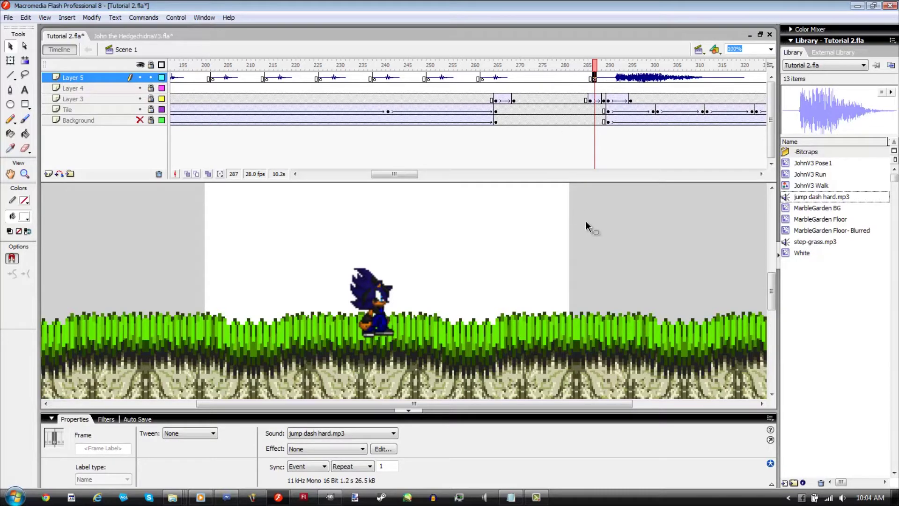
Trim the silent lead-in off the dash sound in the envelope editor
click(379, 451)
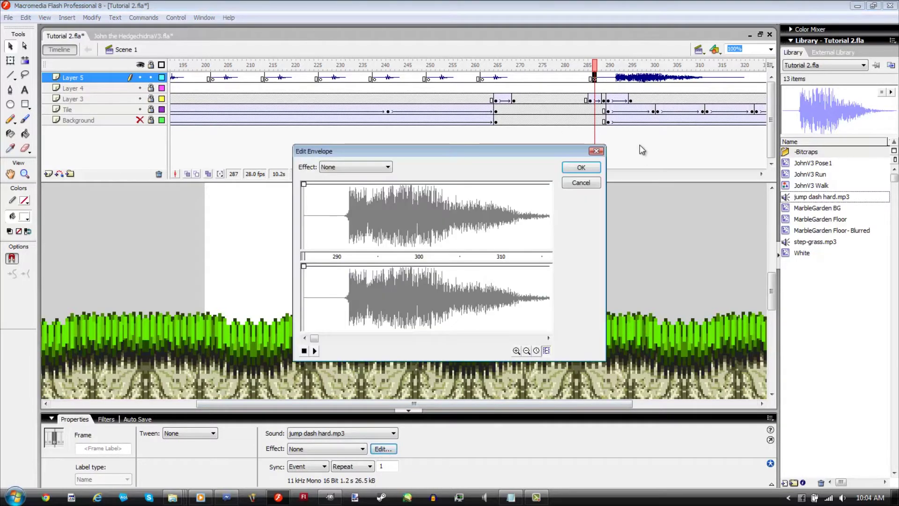
click(580, 184)
click(609, 77)
click(594, 77)
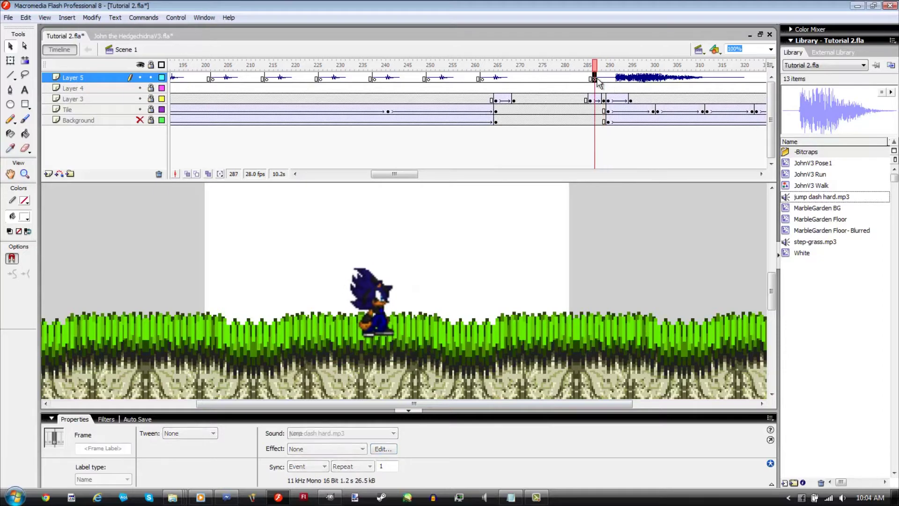
click(384, 449)
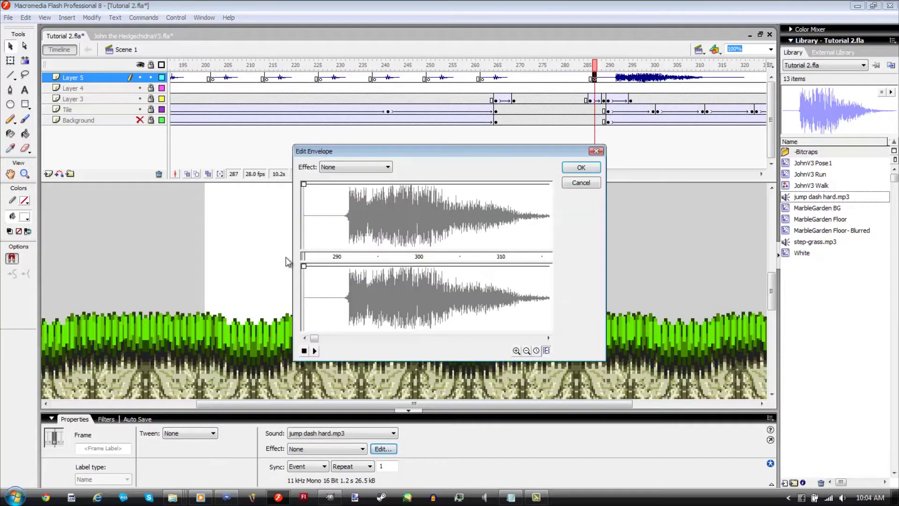
drag(304, 259, 346, 267)
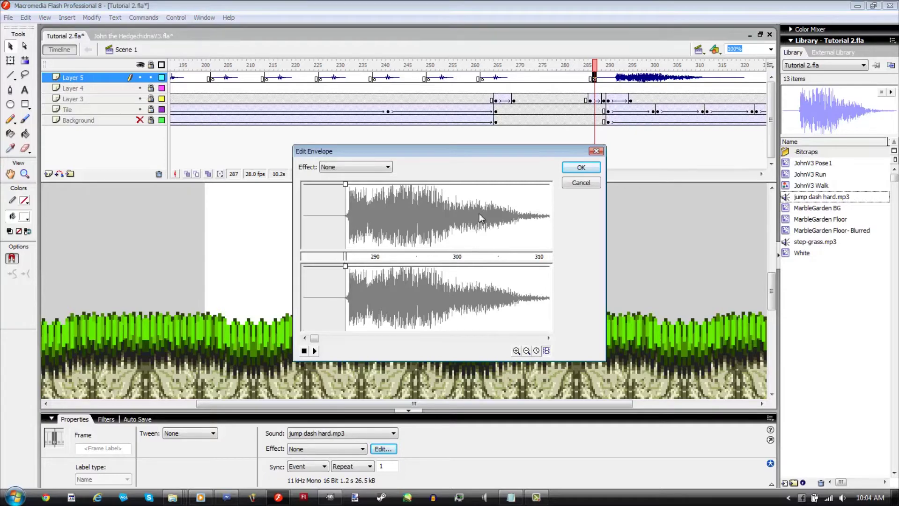
click(570, 171)
Play the animation from frame 285 to check the dash sound
click(626, 234)
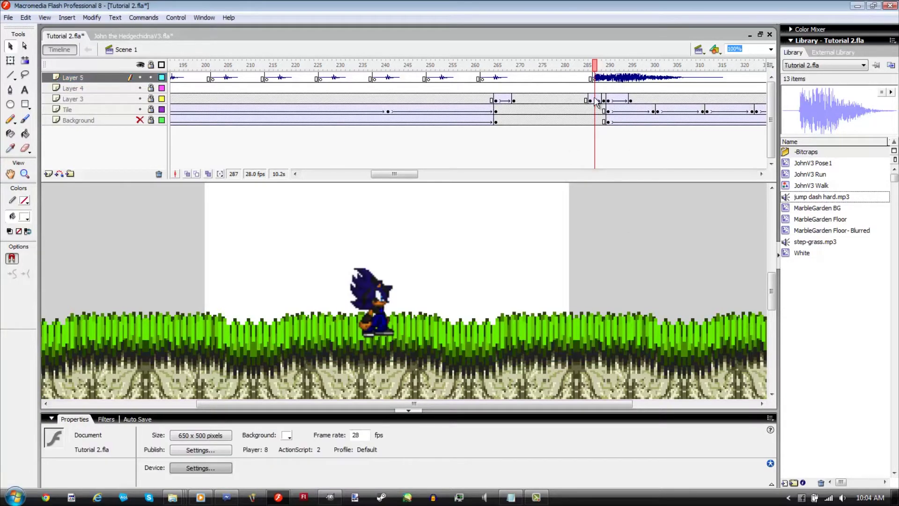
click(588, 77)
key(Return)
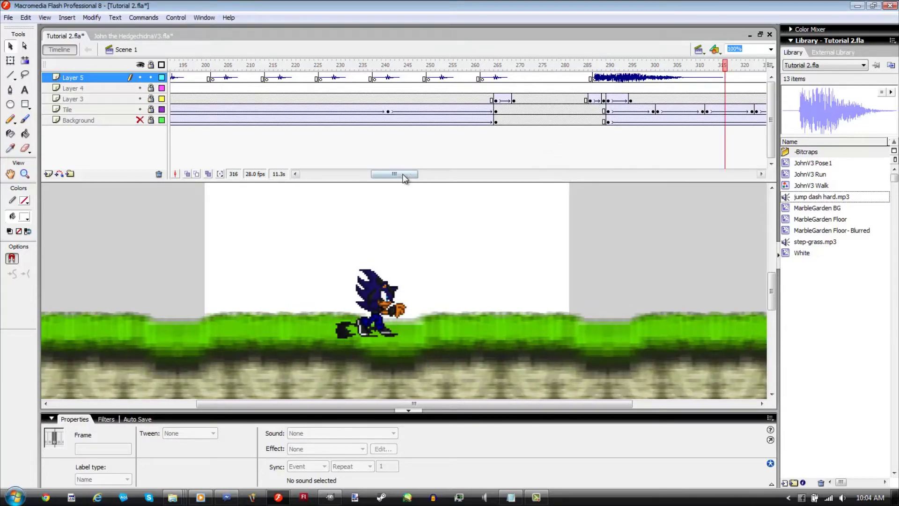
Scrub the timeline past the dash and select Layer 5 at frame 448
drag(405, 177, 427, 179)
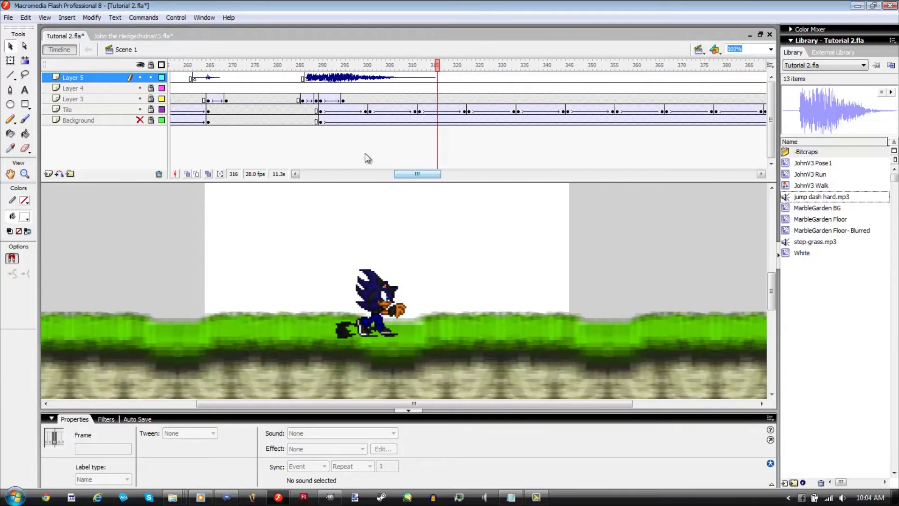
drag(311, 64, 756, 65)
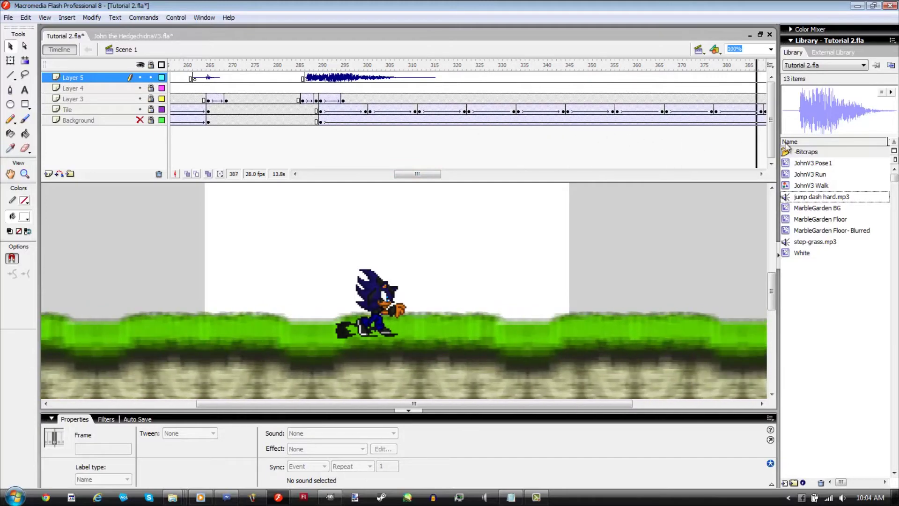
drag(788, 147, 524, 108)
click(514, 77)
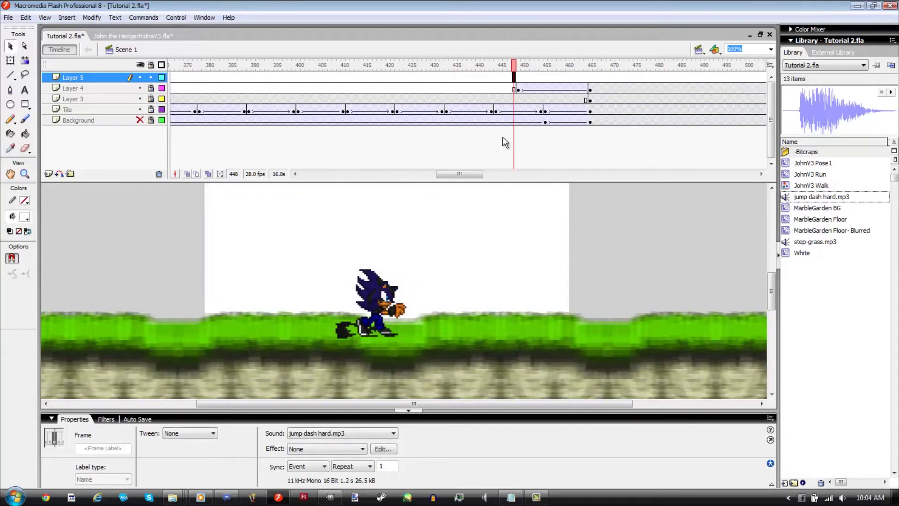
Navigate from Sound effects MP3 up to SFX and into the DoD Sound Effects folder
right_click(172, 498)
click(175, 459)
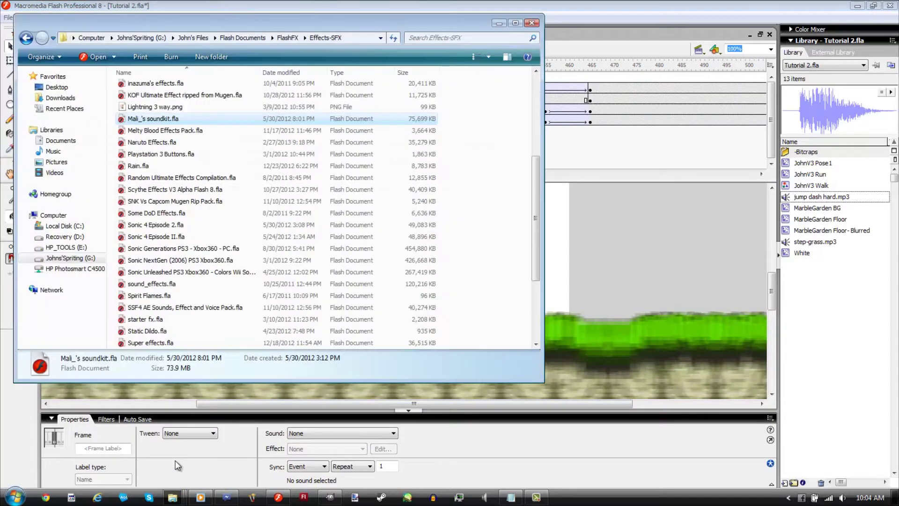
right_click(172, 497)
click(176, 449)
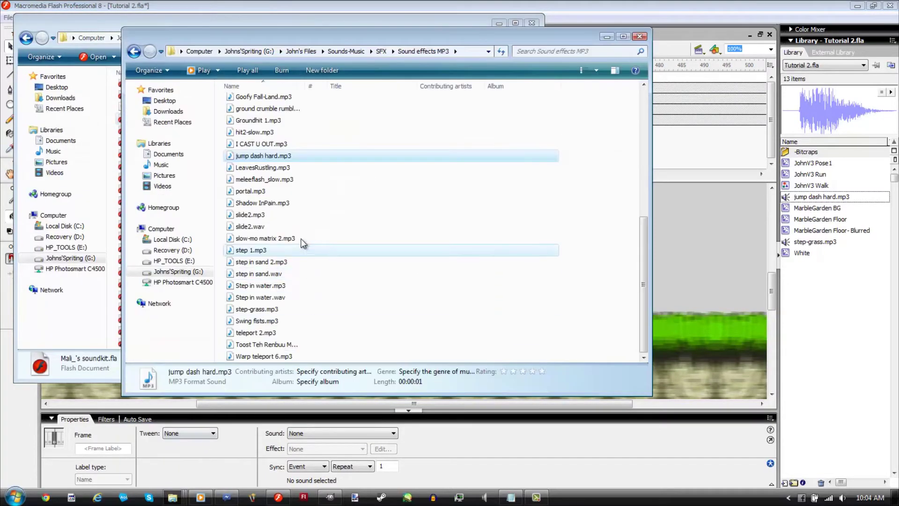
key(c)
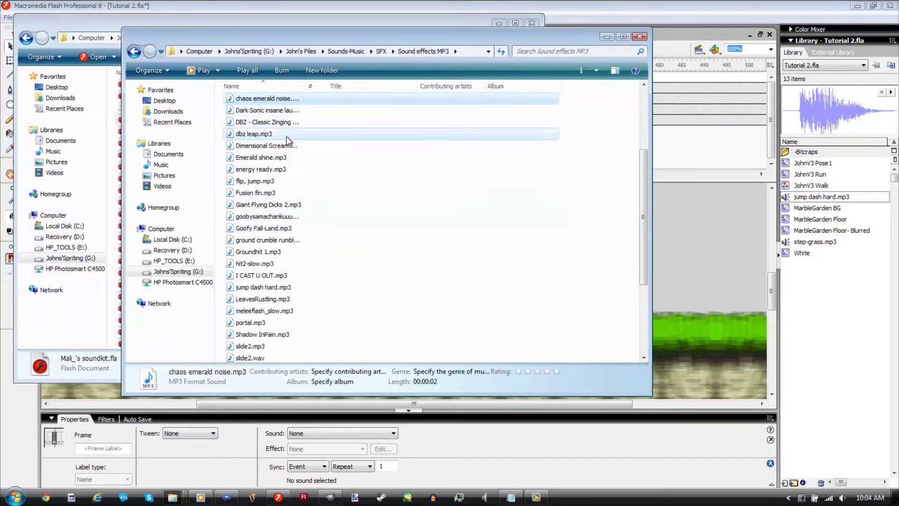
scroll(287, 141, up, 2)
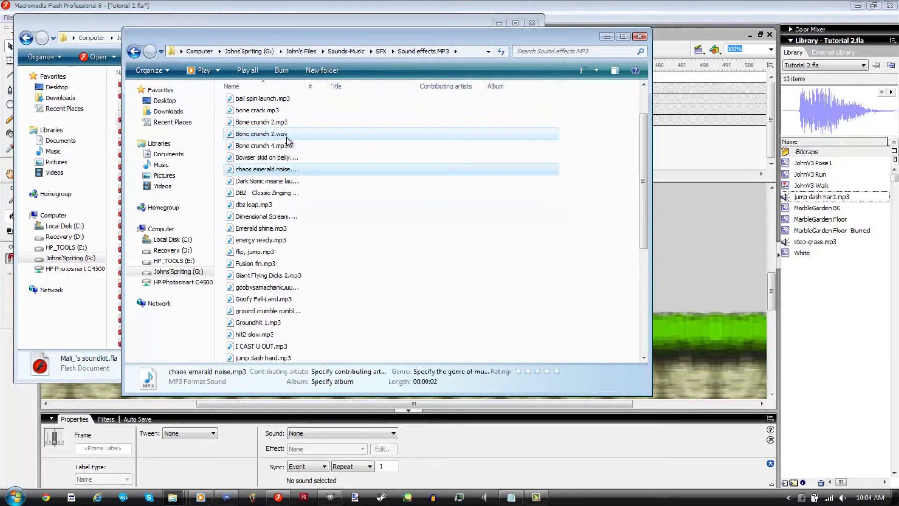
click(380, 52)
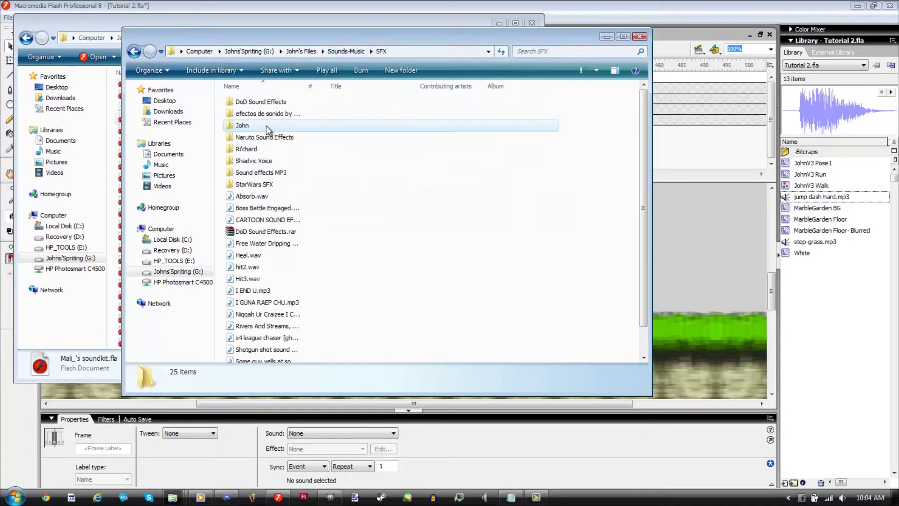
double_click(260, 101)
Search 'chaos control', preview results, and import chaos control, alternate sound.mp3 into the Library
click(548, 50)
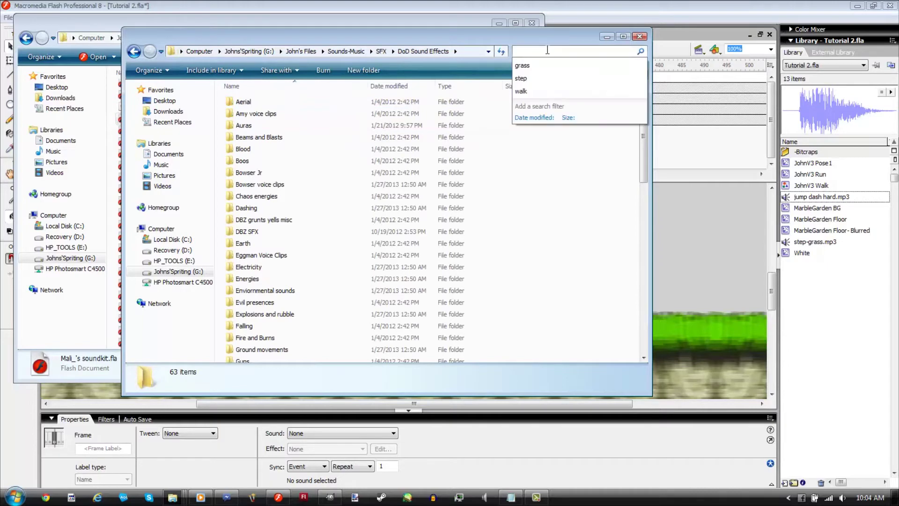
text(chaos control)
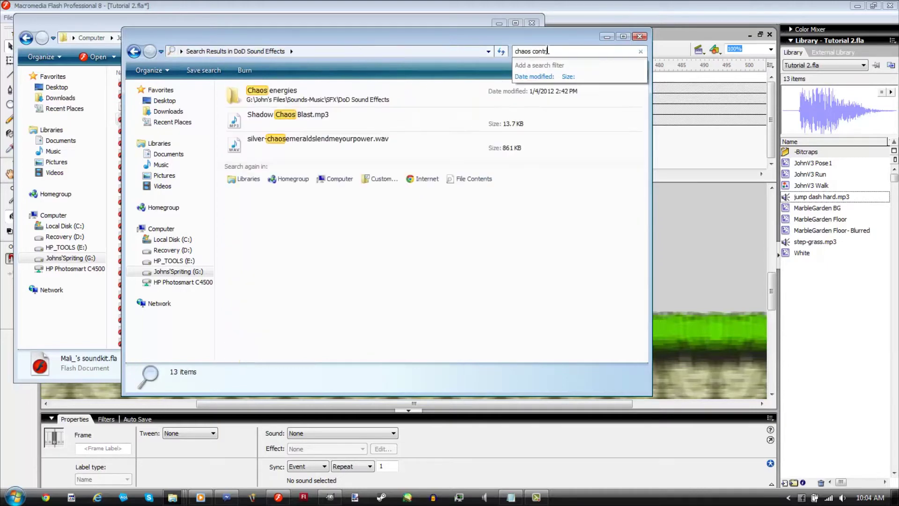
double_click(398, 97)
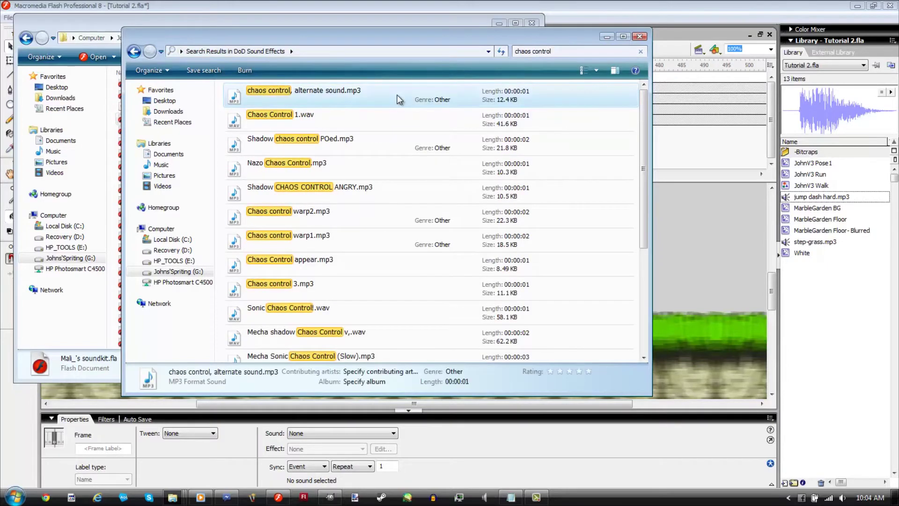
double_click(395, 117)
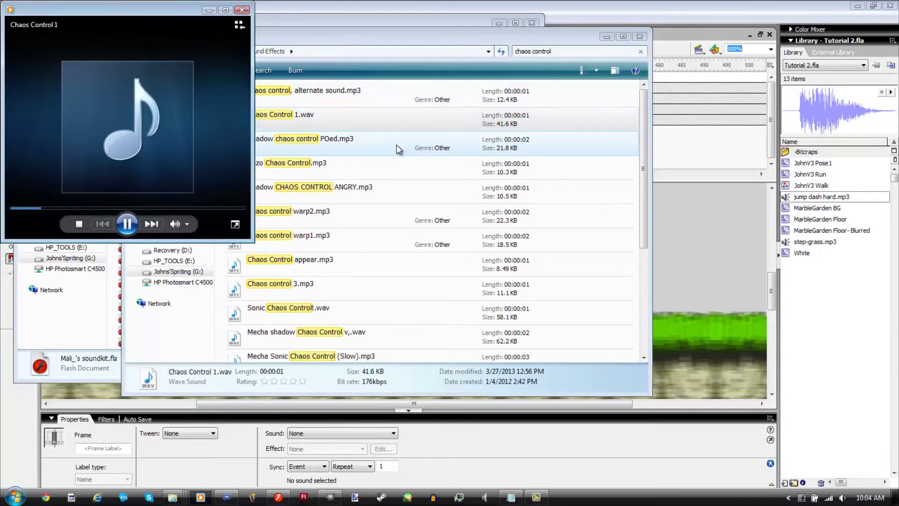
double_click(400, 100)
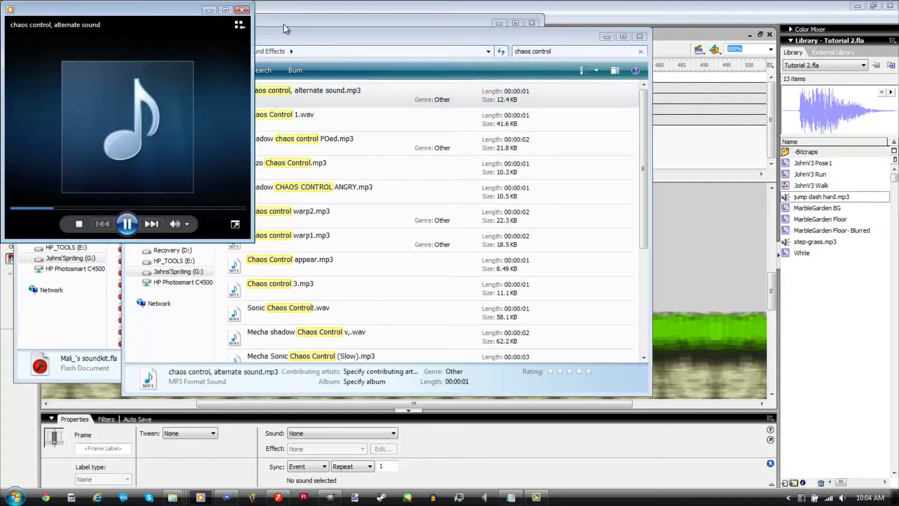
drag(321, 89, 837, 297)
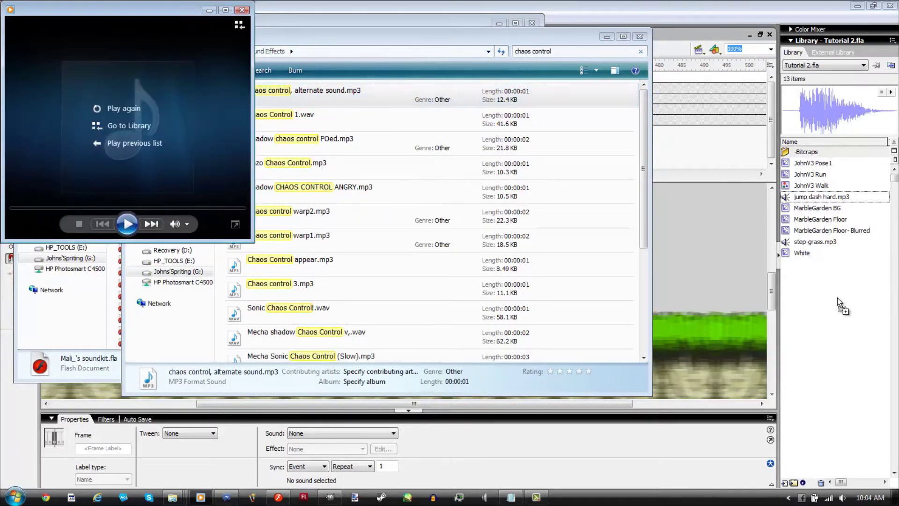
click(700, 3)
Place the chaos control sound at frame 448 and trim its lead-in in the envelope editor
click(803, 164)
click(592, 193)
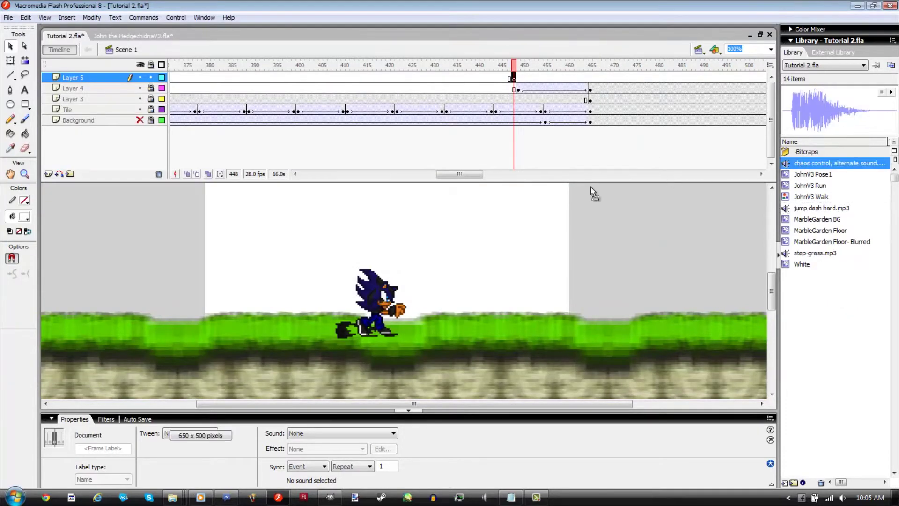
drag(518, 89, 422, 234)
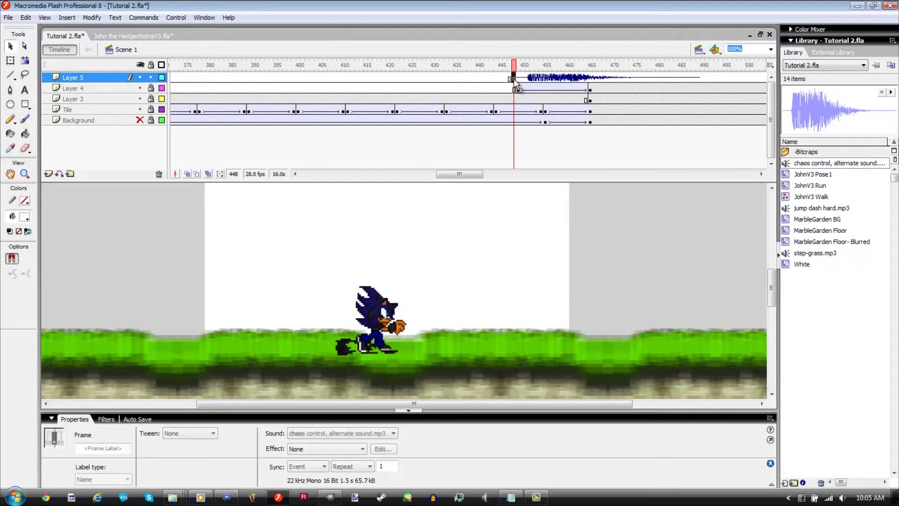
click(383, 449)
drag(306, 263, 331, 262)
click(580, 166)
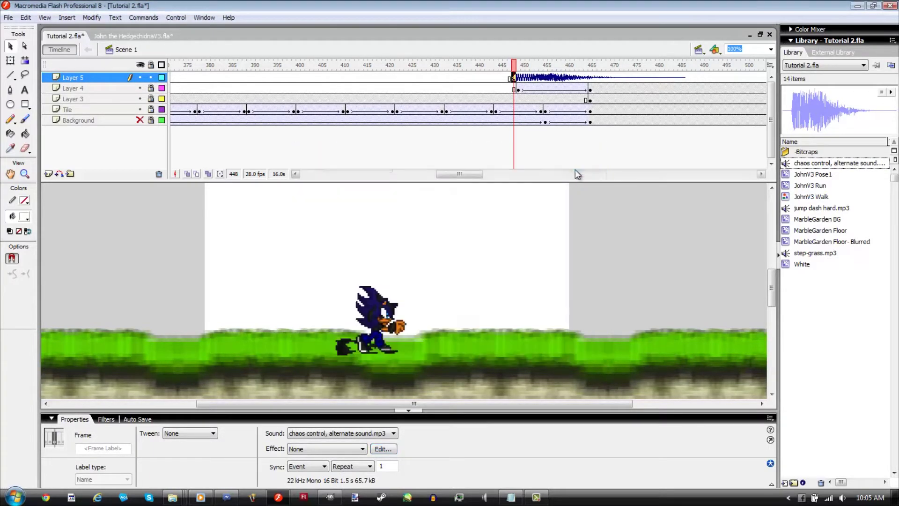
Scrub past frame 448, then select frames across all layers near frame 116
drag(517, 65, 768, 93)
drag(457, 174, 297, 186)
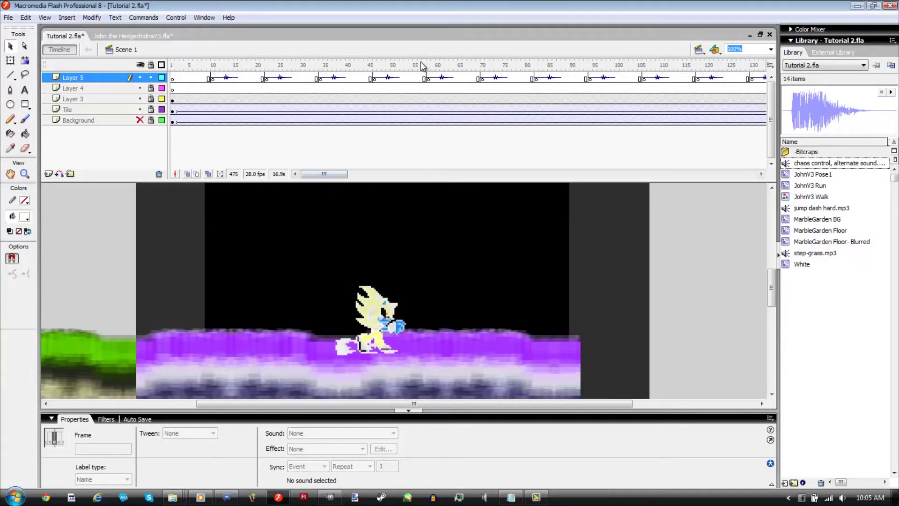
drag(325, 79, 539, 181)
mouse_move(354, 180)
mouse_down()
mouse_move(330, 175)
mouse_move(402, 175)
mouse_move(351, 175)
mouse_up()
Save Tutorial 2 and test-play it as a SWF
click(452, 228)
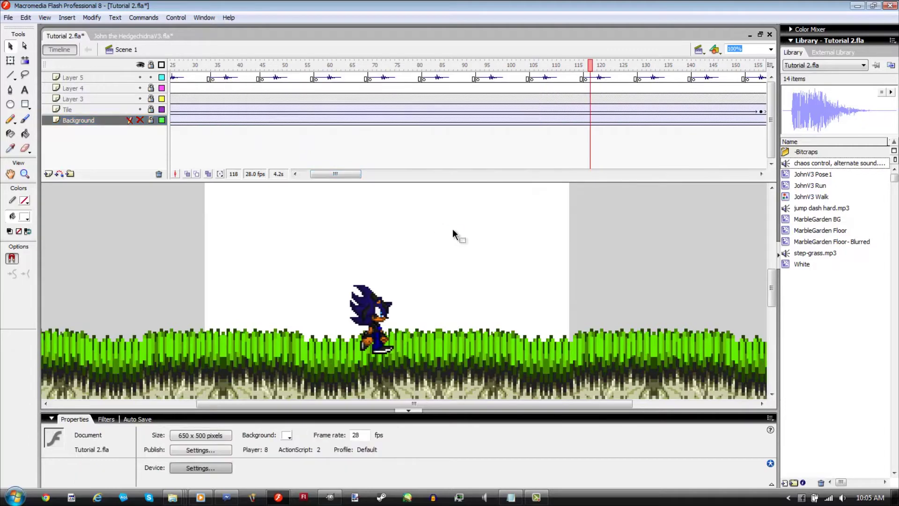
key(ctrl+s)
key(ctrl+Return)
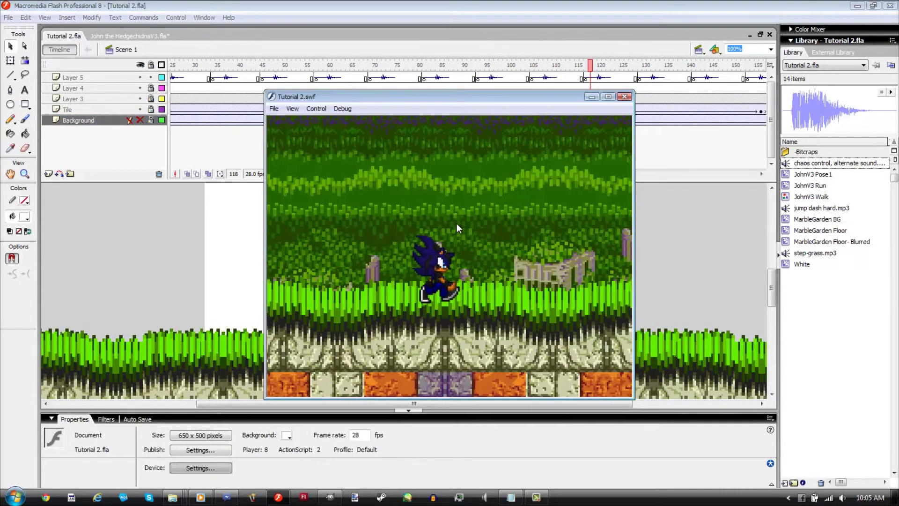
Run and dash the character, trigger chaos control with Space, then close the test movie
key(Left)
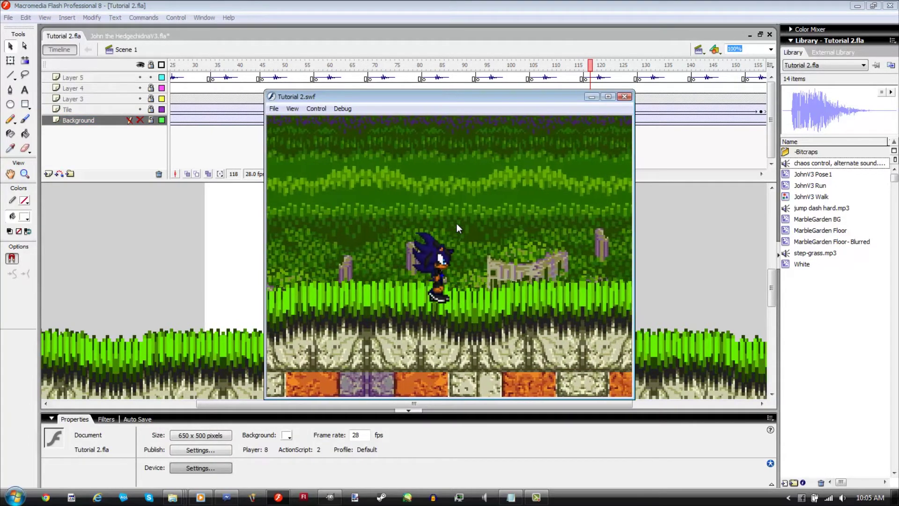
key(Right)
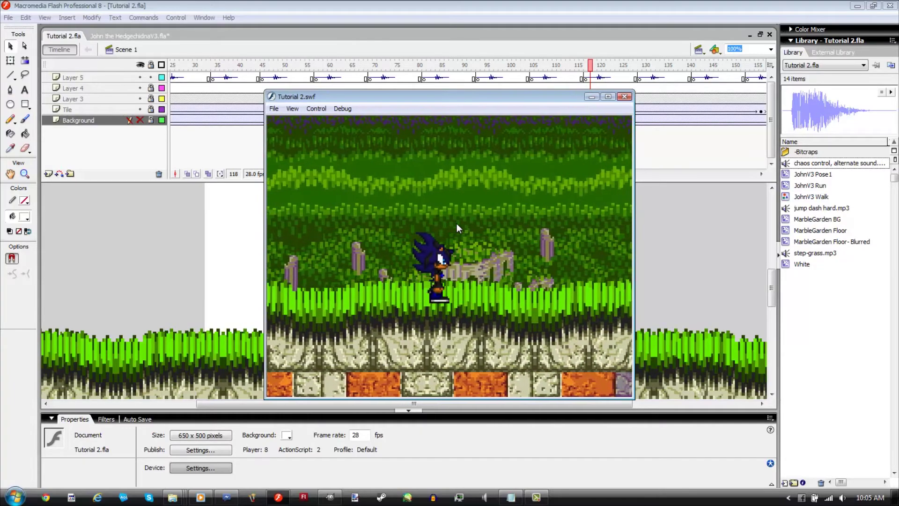
key(Right)
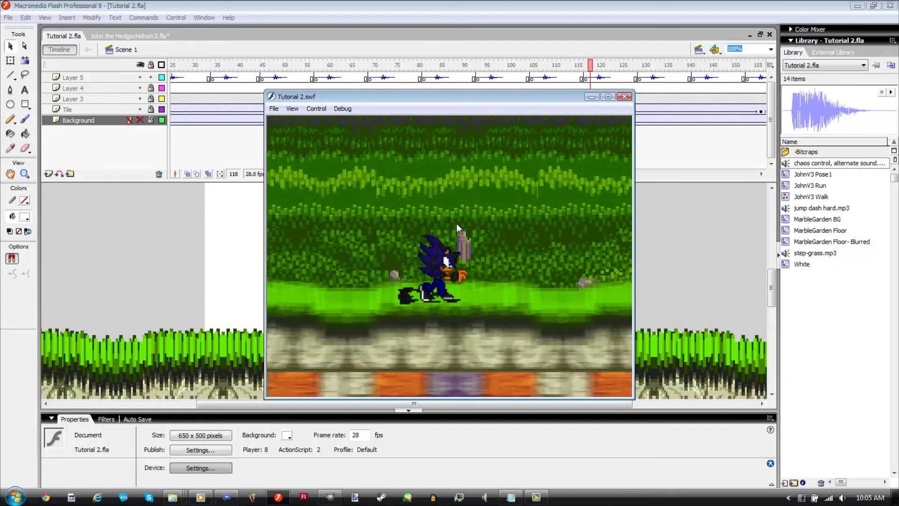
key(space)
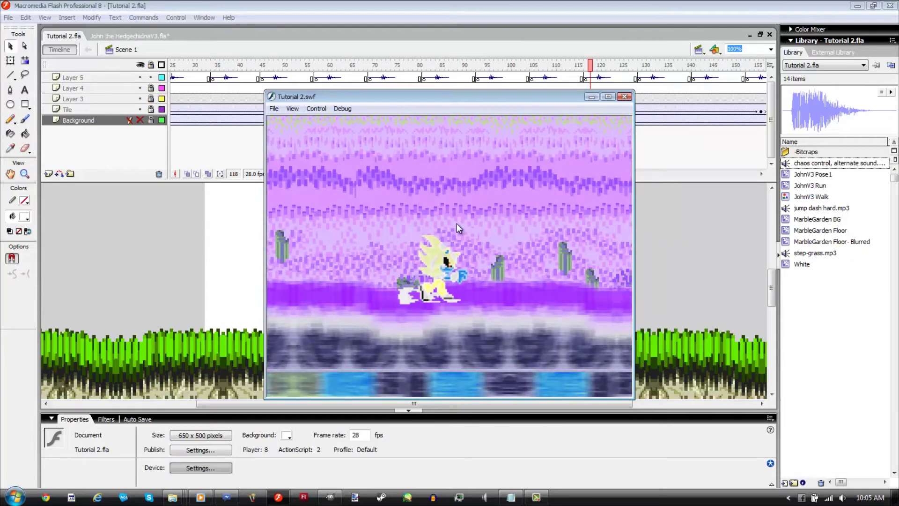
click(624, 96)
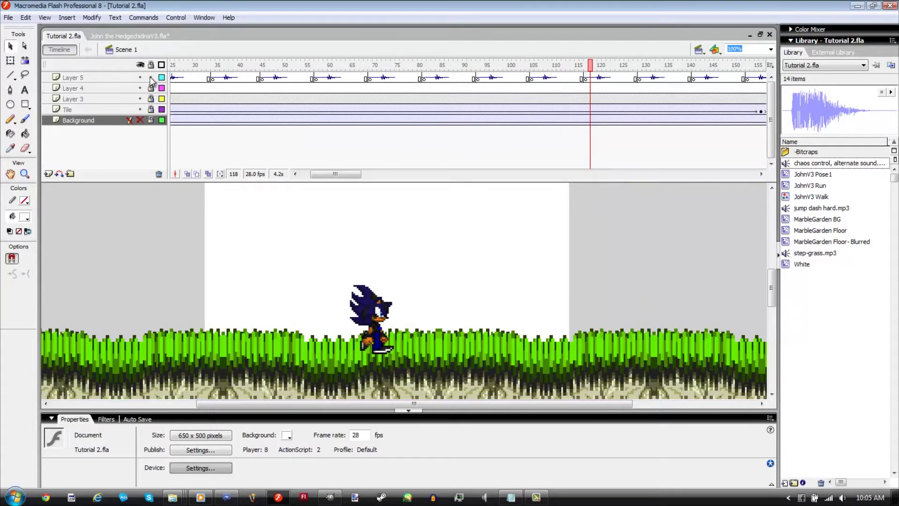
Unhide the Background layer and add a new layer above Layer 5 named Camera
click(139, 120)
click(102, 184)
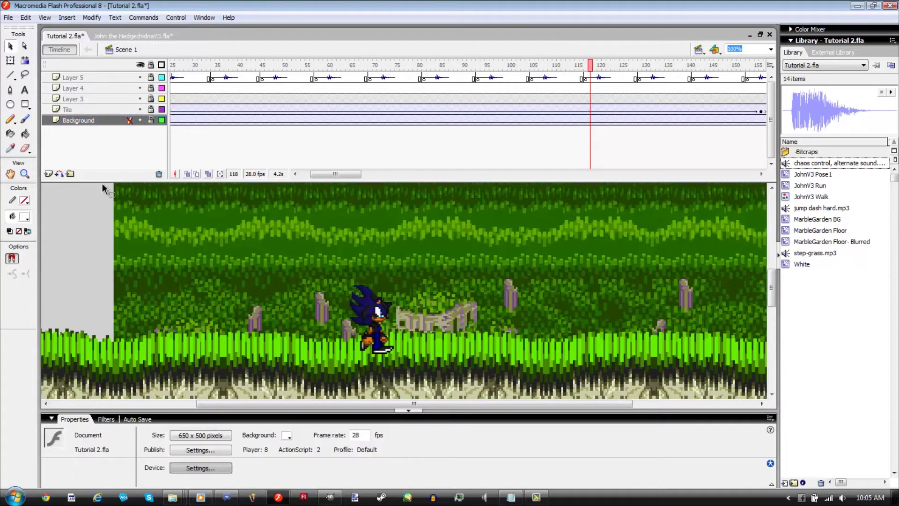
click(74, 79)
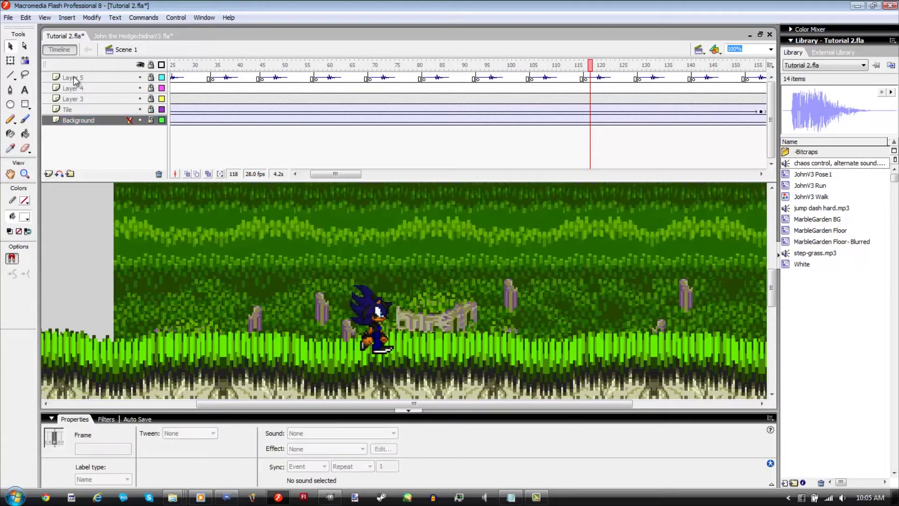
click(49, 173)
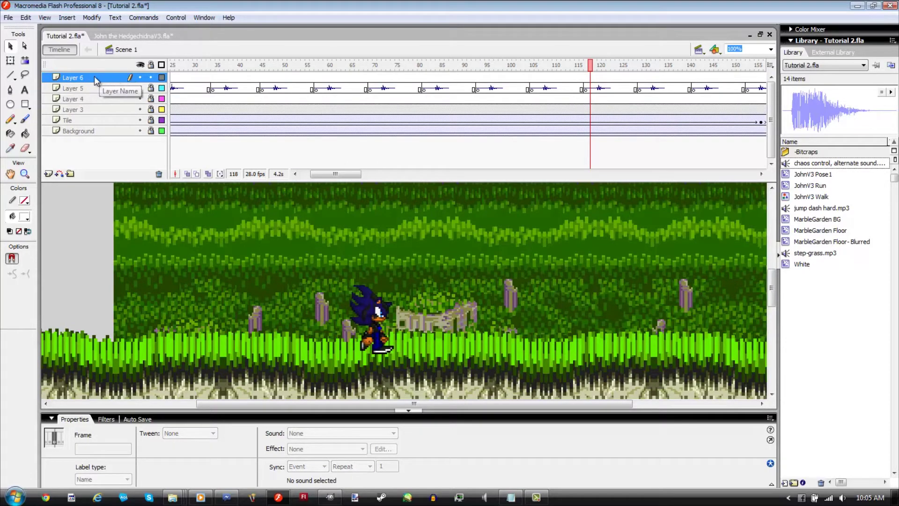
double_click(97, 77)
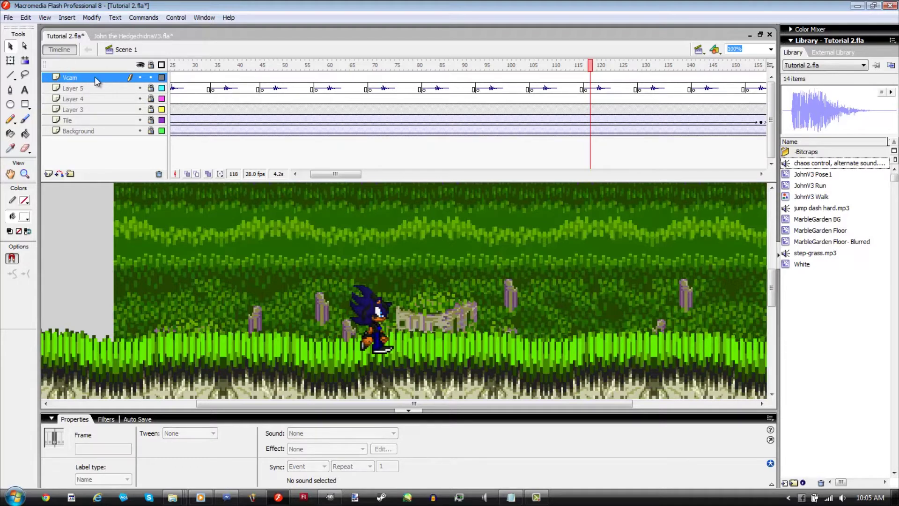
double_click(83, 78)
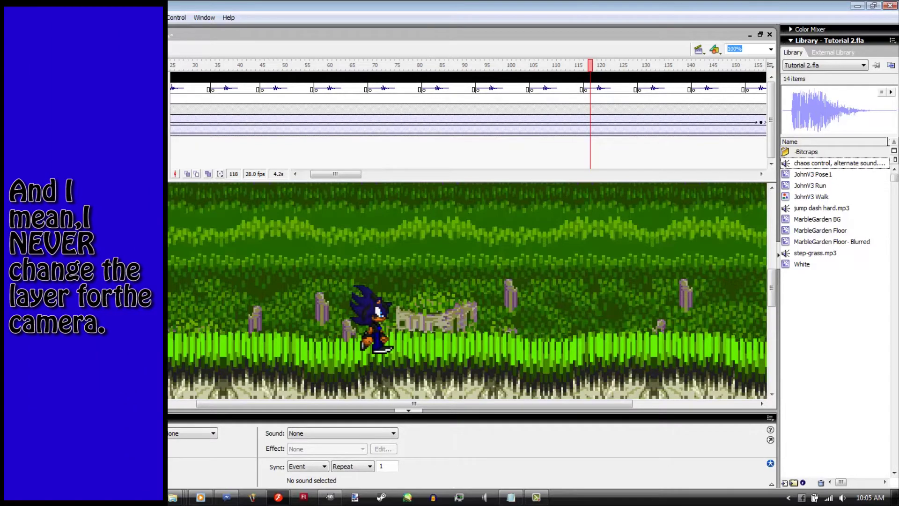
key(Return)
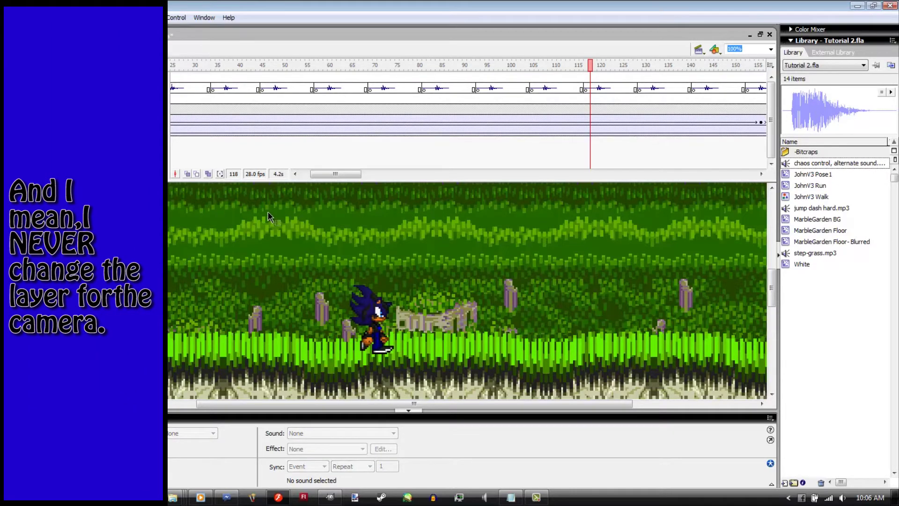
click(266, 253)
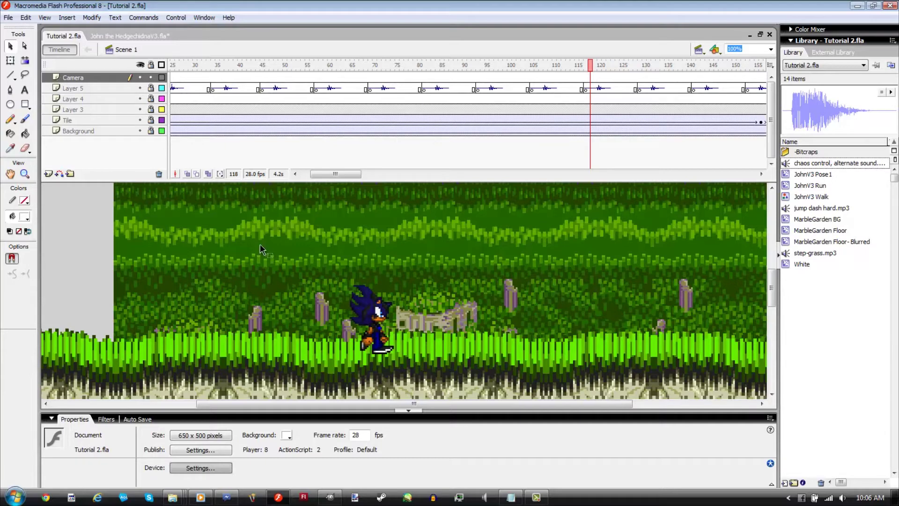
In Explorer, go to Flash Documents > FlashStuff > Camera Stuff and open vcam_as2.fla in Flash
mouse_move(172, 496)
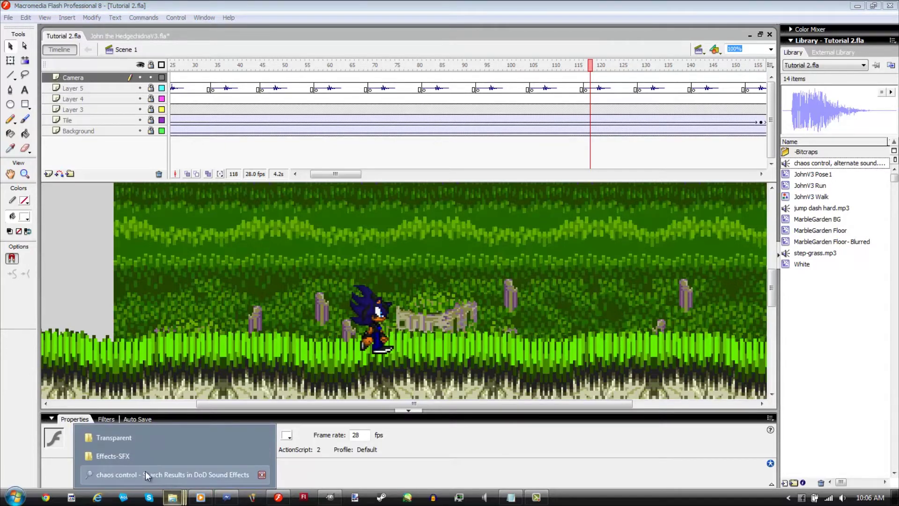
click(140, 456)
click(265, 39)
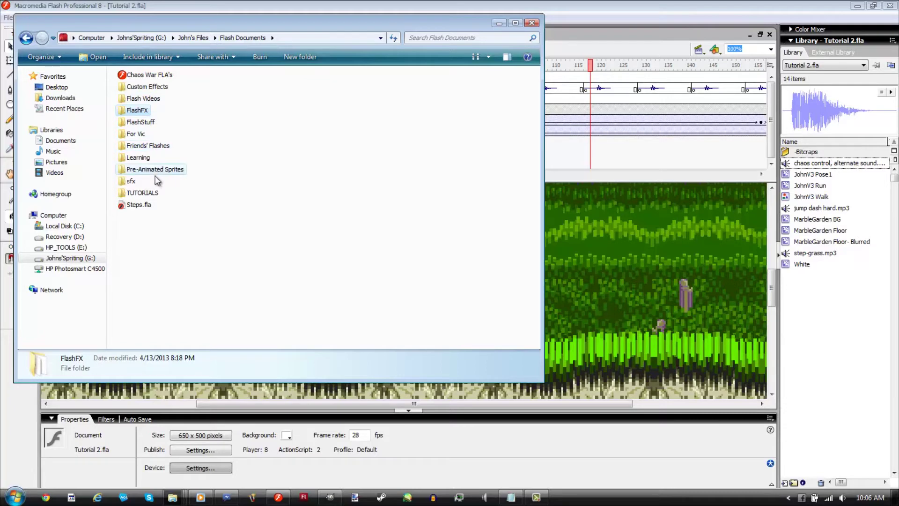
double_click(148, 123)
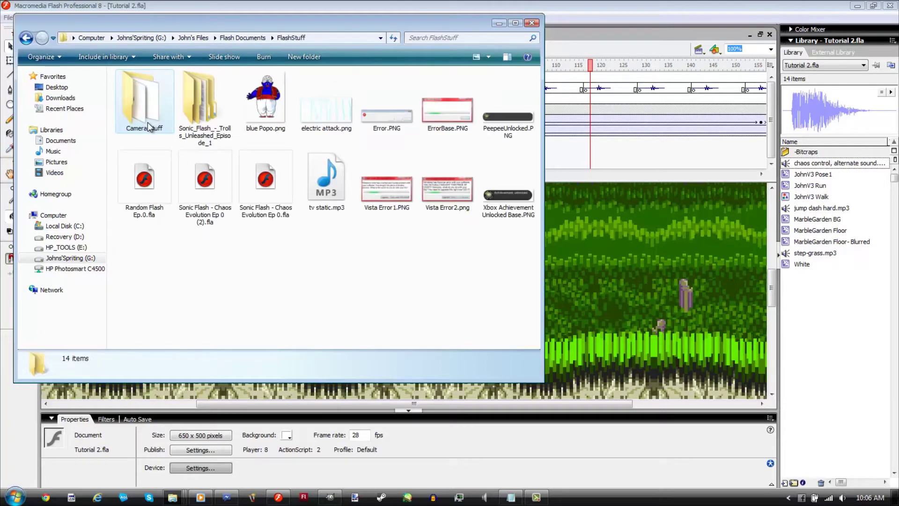
double_click(149, 126)
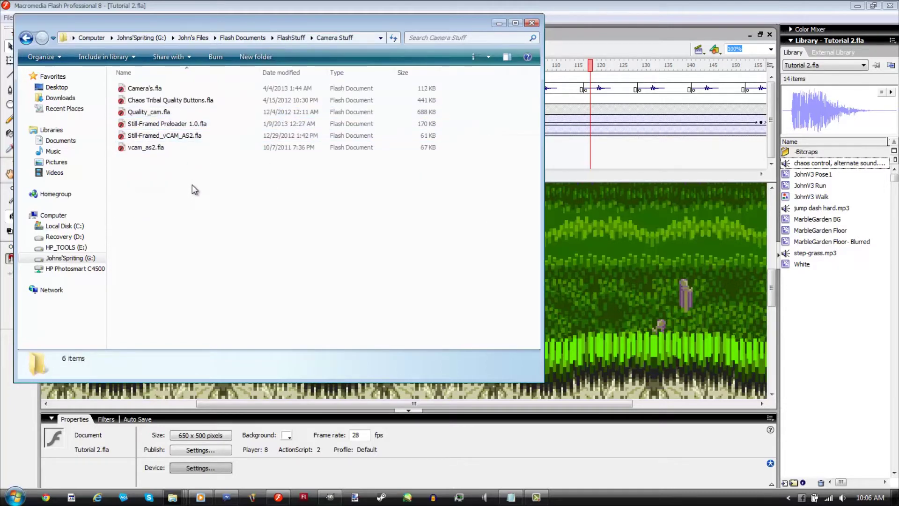
double_click(145, 148)
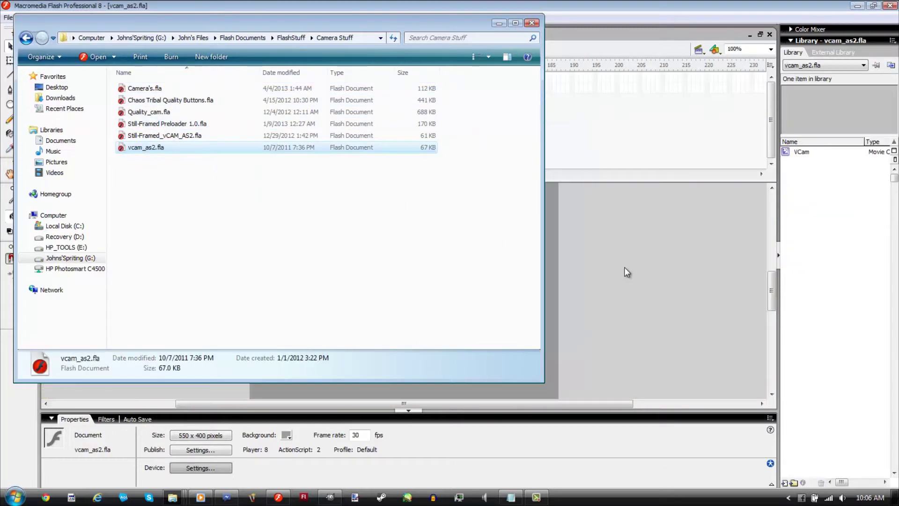
Drag a VCam instance from the vcam_as2.fla library onto frame 1 of Tutorial 2's Camera layer
click(561, 3)
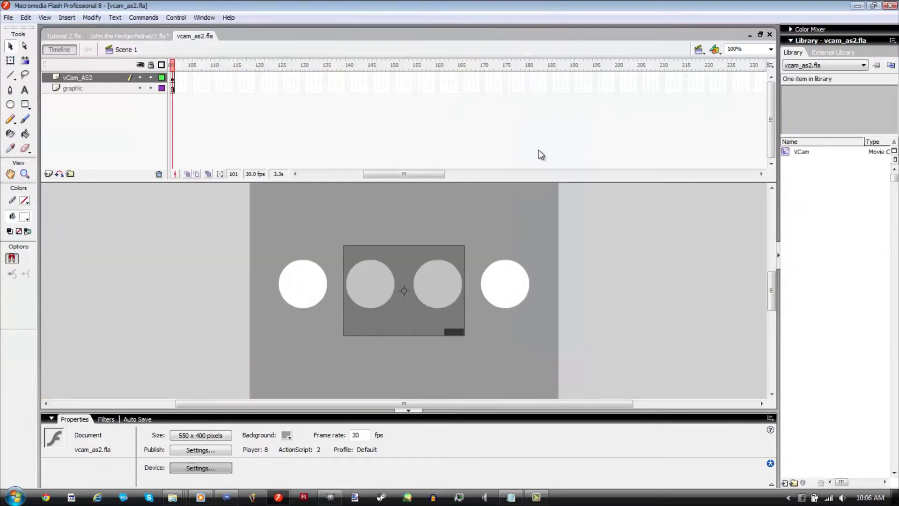
click(445, 300)
click(791, 151)
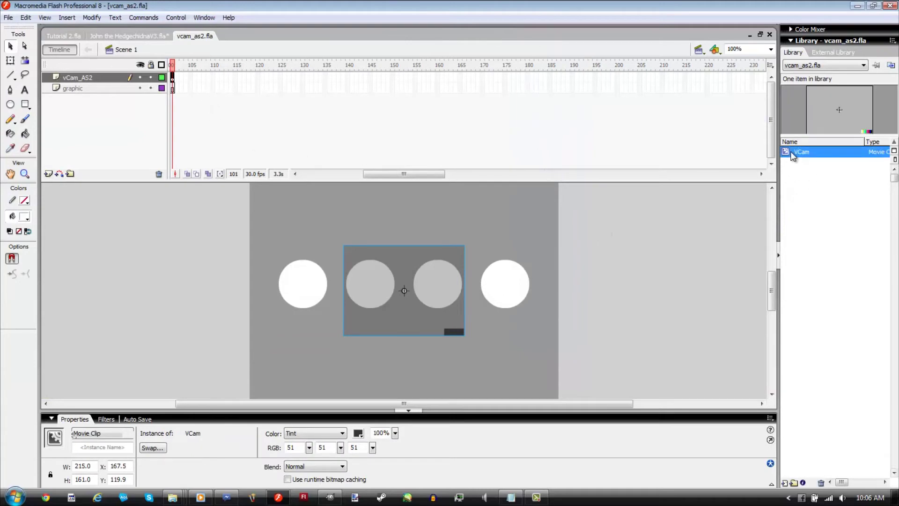
click(57, 35)
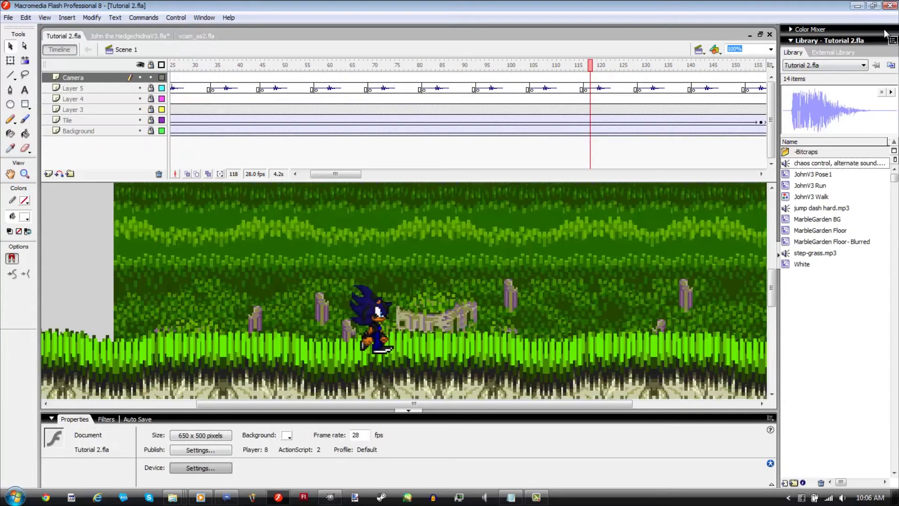
click(824, 65)
click(810, 91)
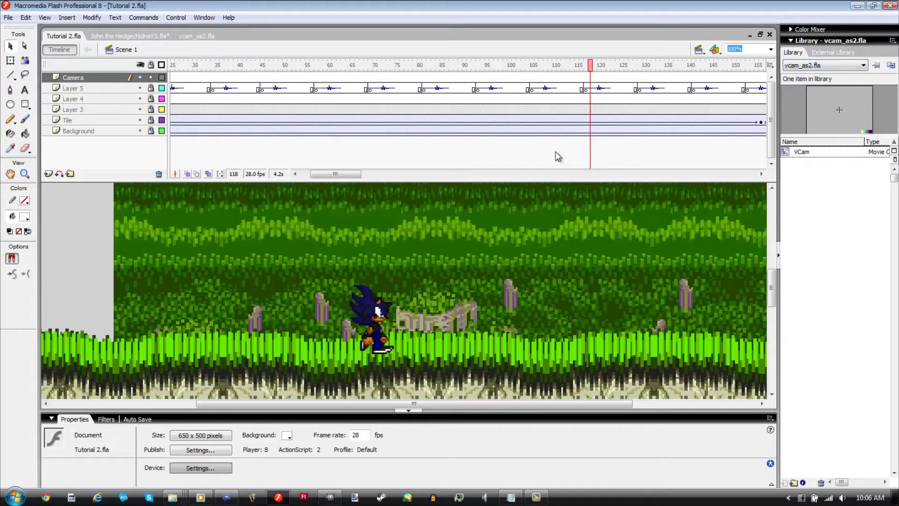
click(172, 77)
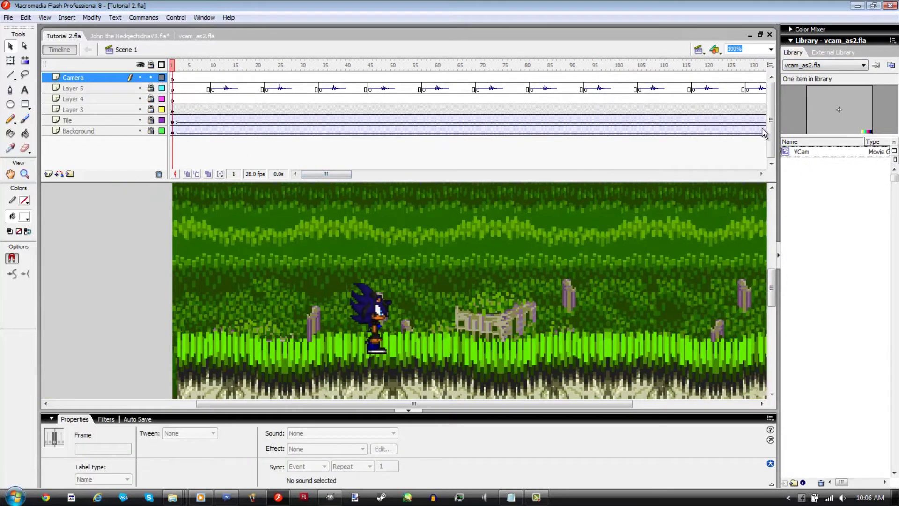
drag(797, 157, 498, 263)
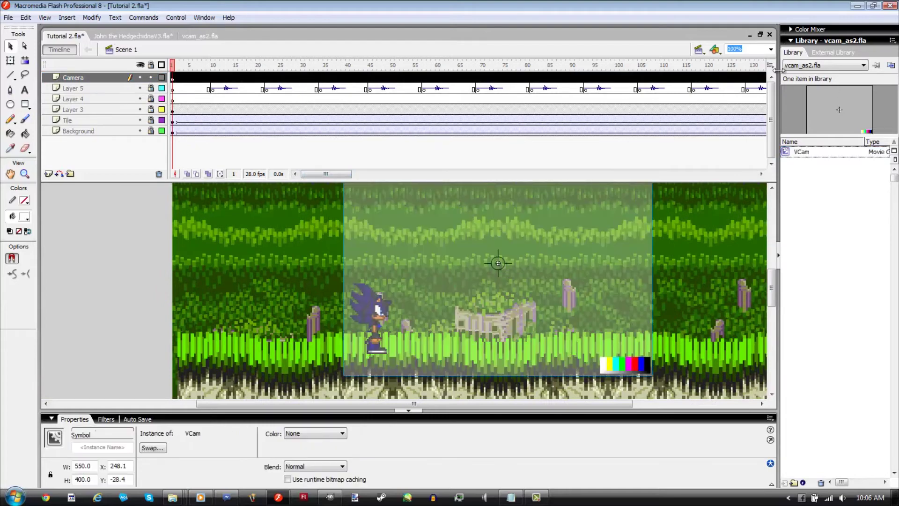
Cycle through the Library dropdown's open documents, leaving the vcam_as2.fla library showing
click(825, 66)
click(832, 53)
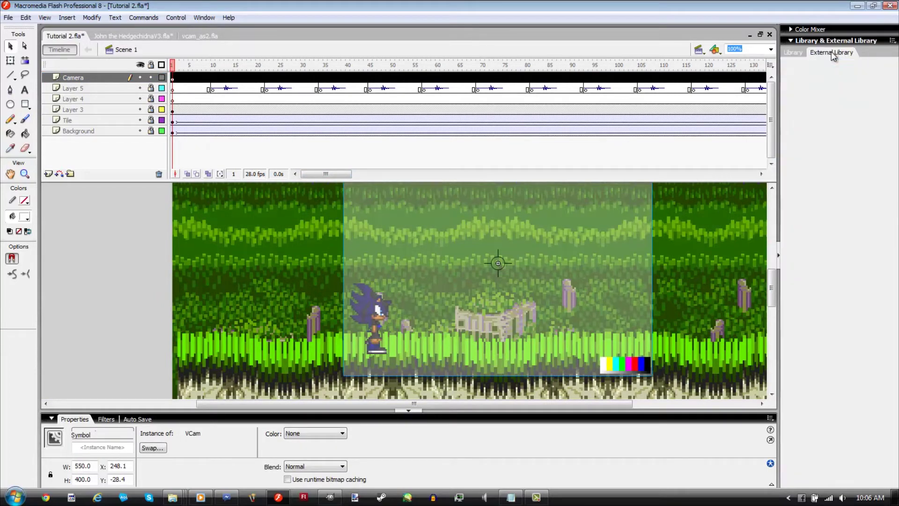
click(797, 52)
click(815, 66)
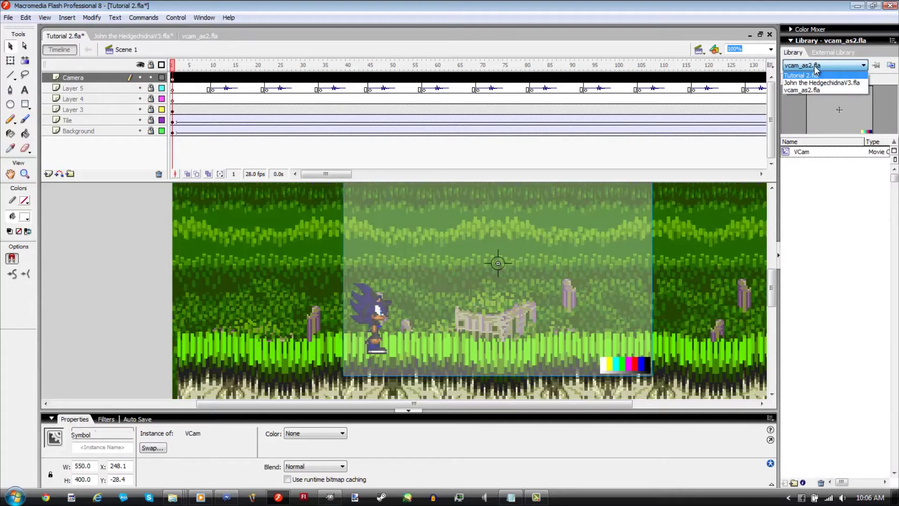
click(816, 77)
click(824, 66)
click(820, 82)
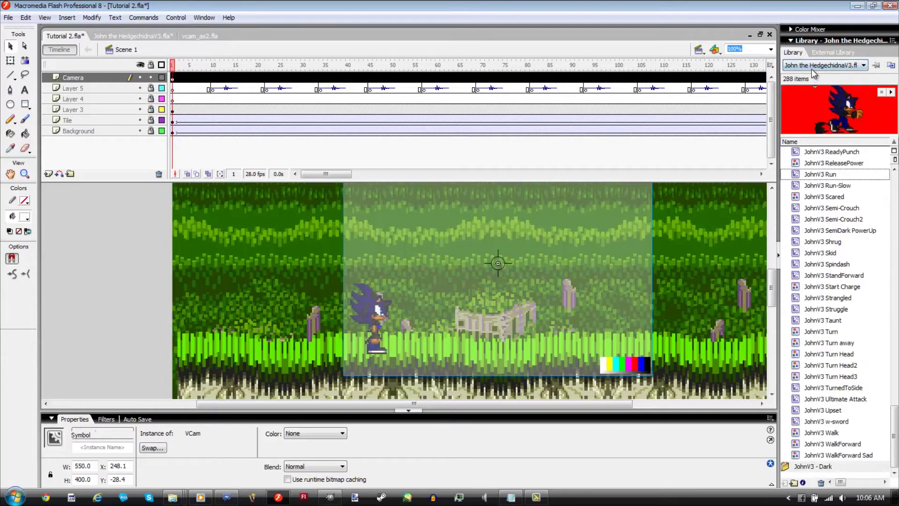
click(840, 66)
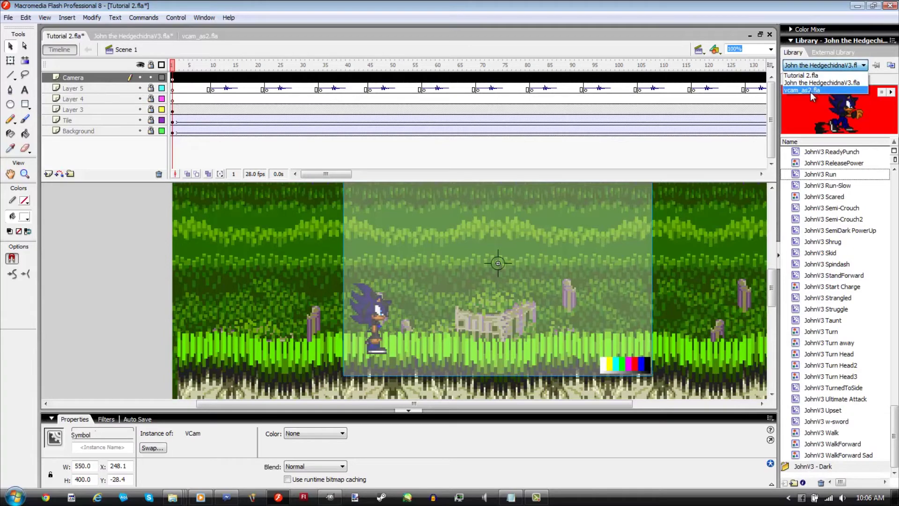
click(810, 91)
click(838, 66)
click(571, 263)
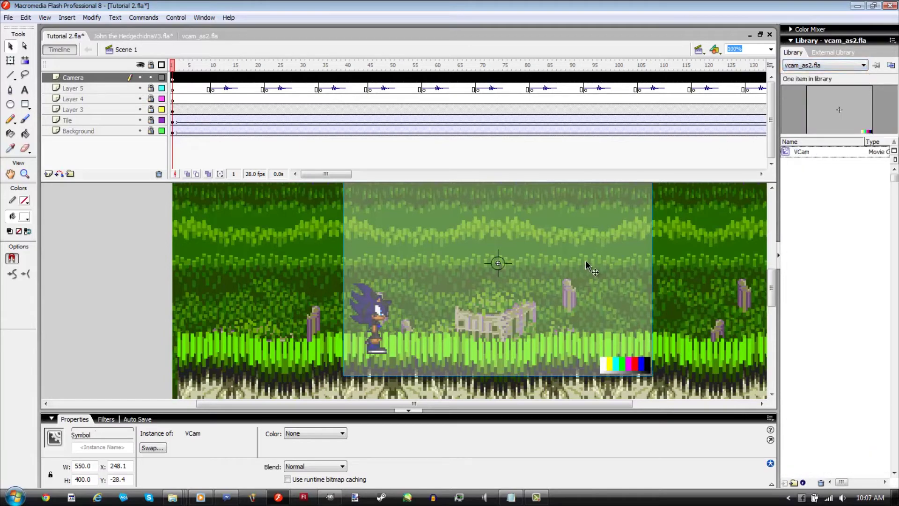
Zoom to 25% and scale the VCam to 200% (1100×800), shifting it right across the scene
key(ctrl+minus)
key(ctrl+minus)
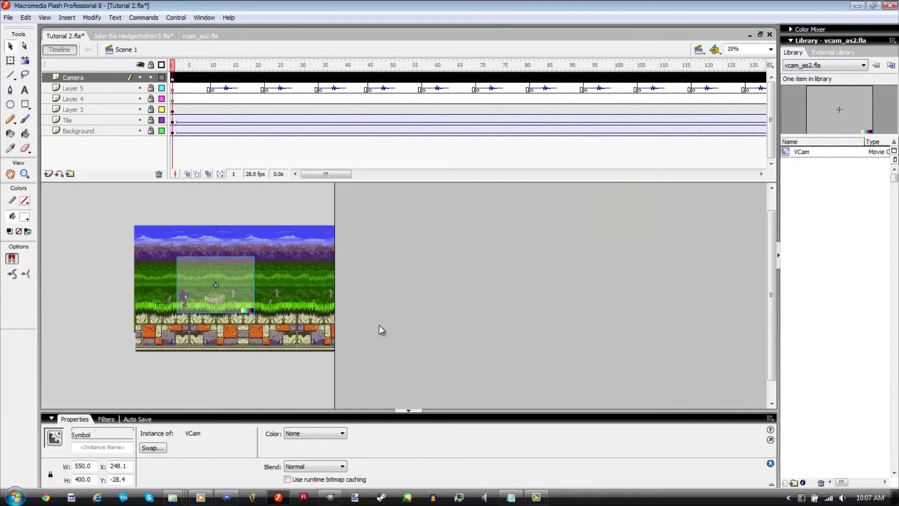
click(226, 285)
key(ctrl+alt+s)
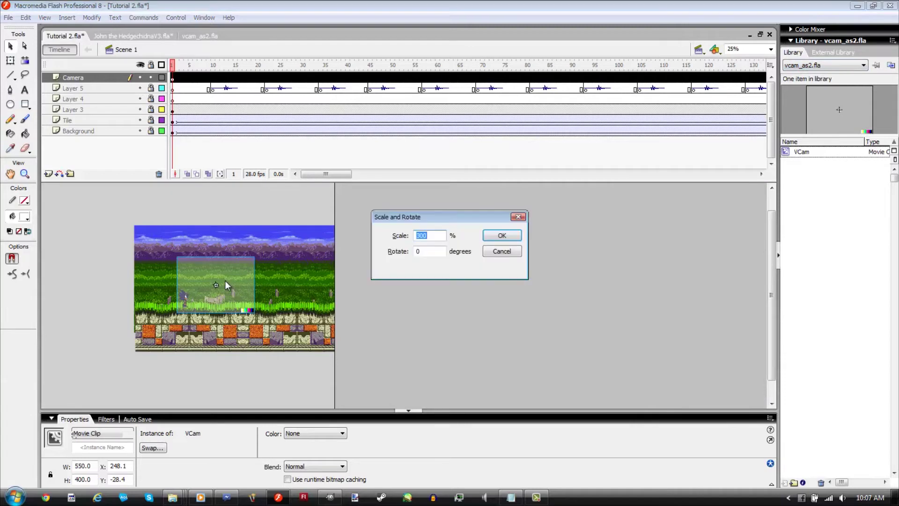
text(200)
key(Return)
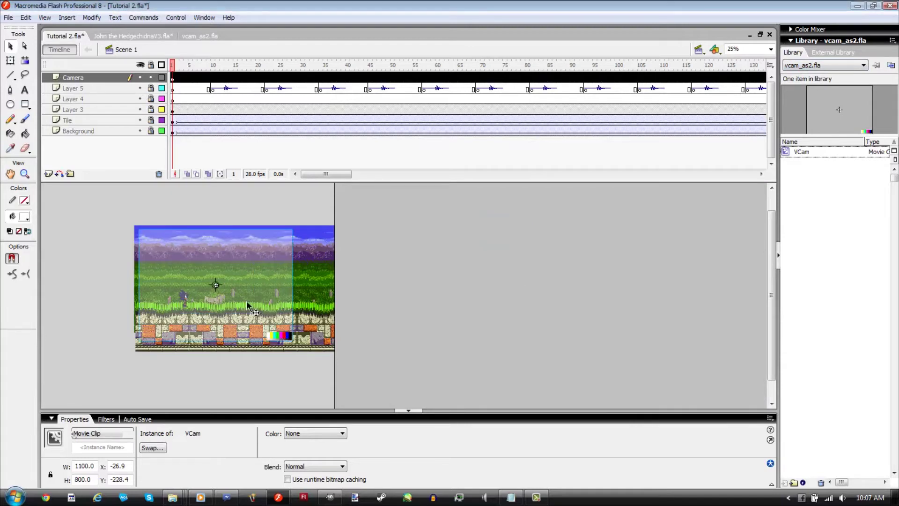
drag(256, 304, 266, 300)
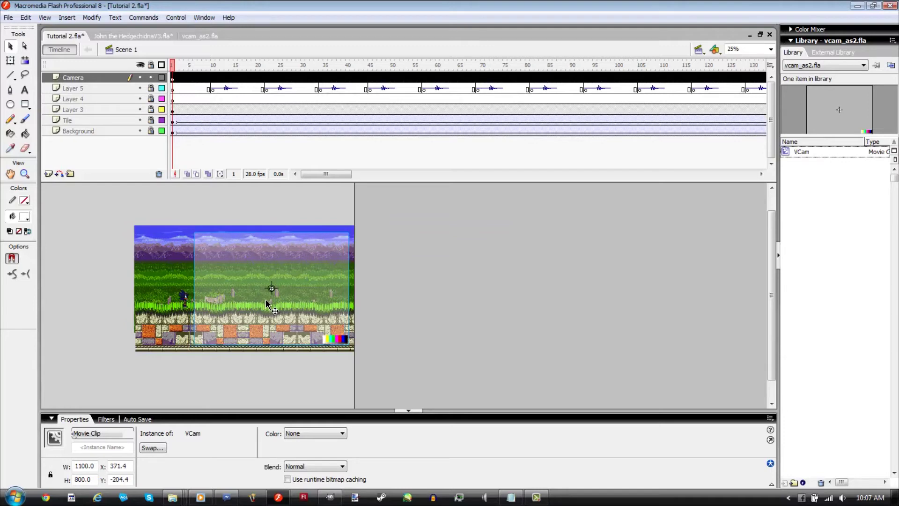
Play the timeline, stop around frame 65, and select frame 70 on the Camera layer
click(241, 207)
key(Return)
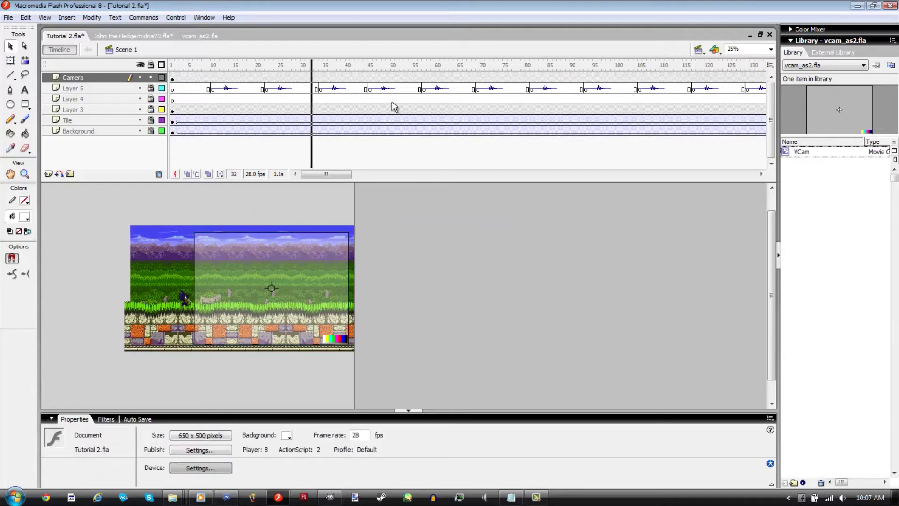
click(462, 82)
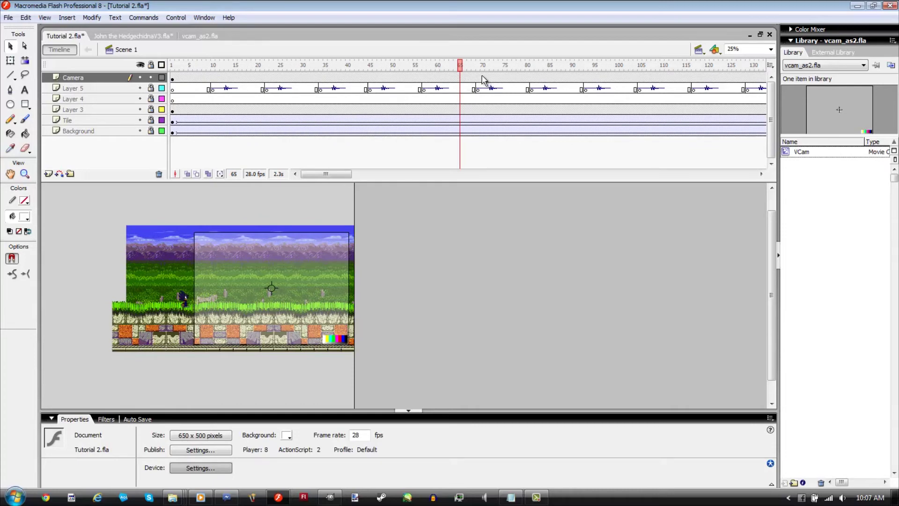
click(483, 78)
At a new frame 70 keyframe, place a Tutorial 2 VCam scaled to 150% over the character
key(F6)
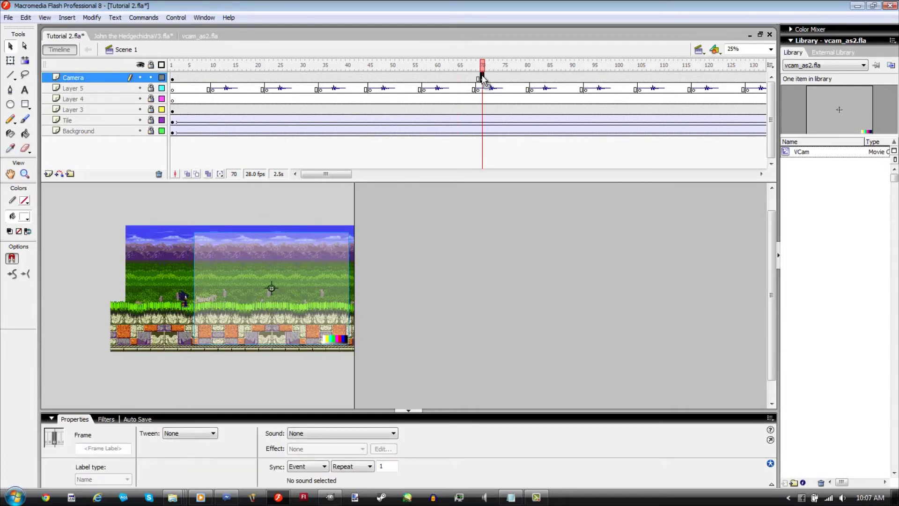
click(427, 265)
click(863, 65)
click(805, 74)
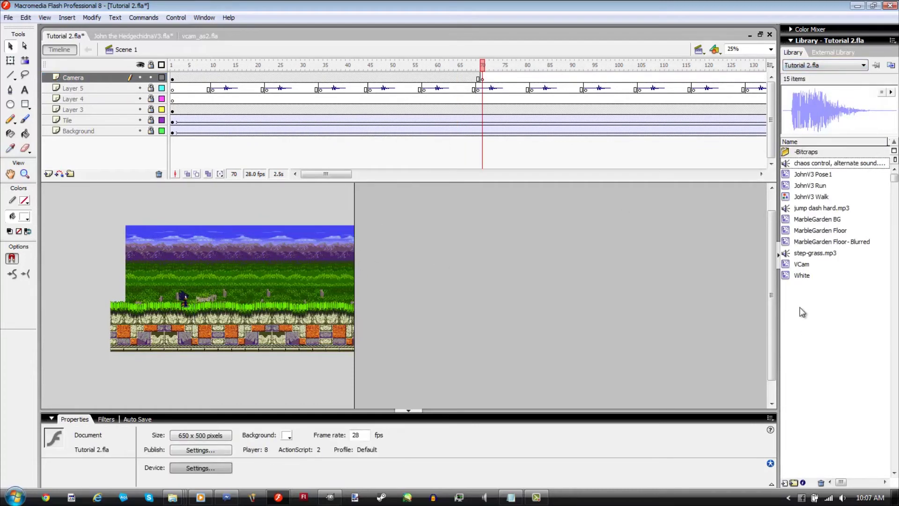
drag(802, 273, 193, 296)
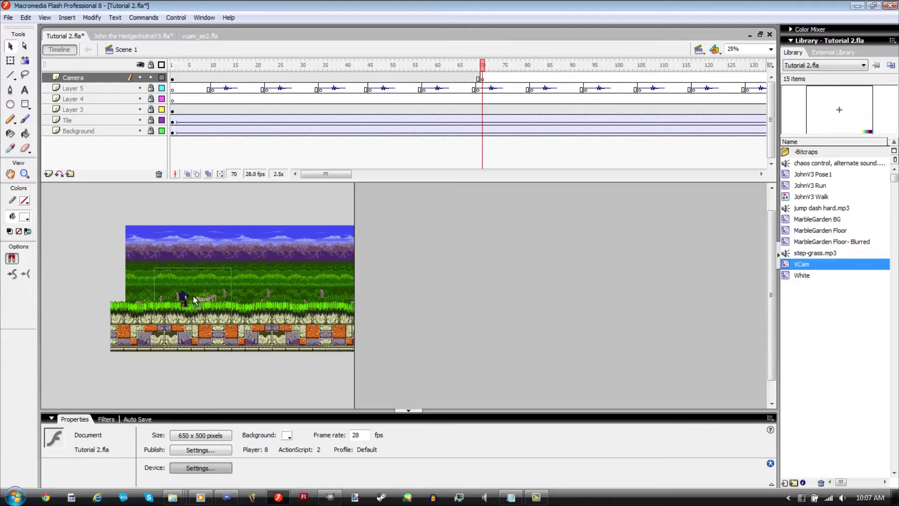
key(ctrl+alt+s)
text(150)
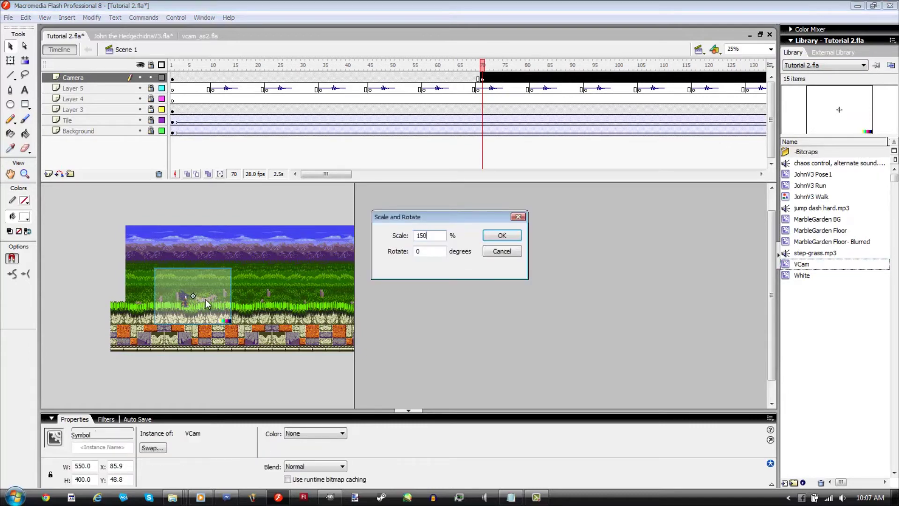
key(Return)
drag(222, 308, 218, 304)
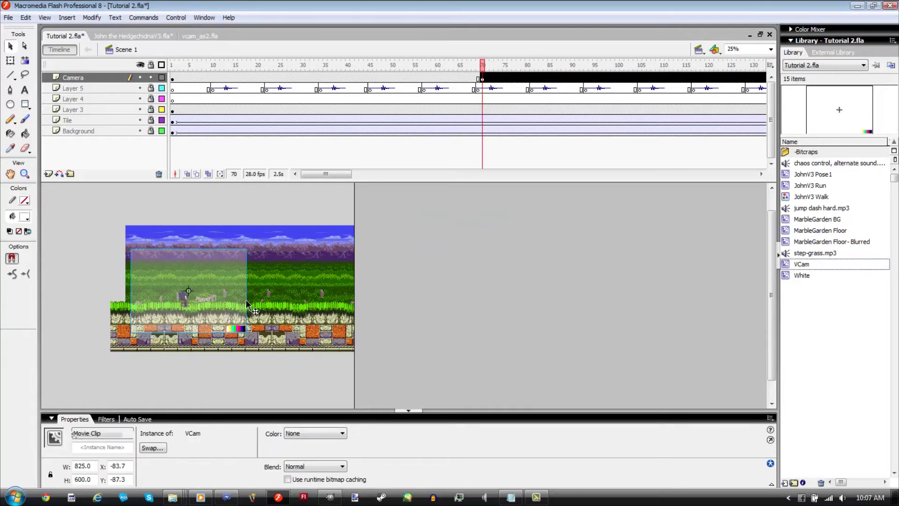
click(269, 296)
Create a motion tween on the Camera layer with Ease 100 out, previewing to frame 83
click(429, 77)
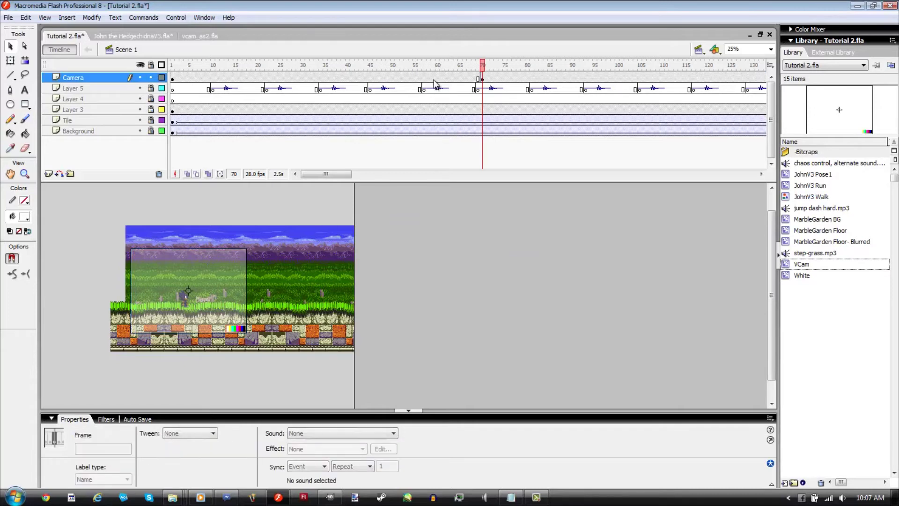
right_click(429, 78)
click(442, 85)
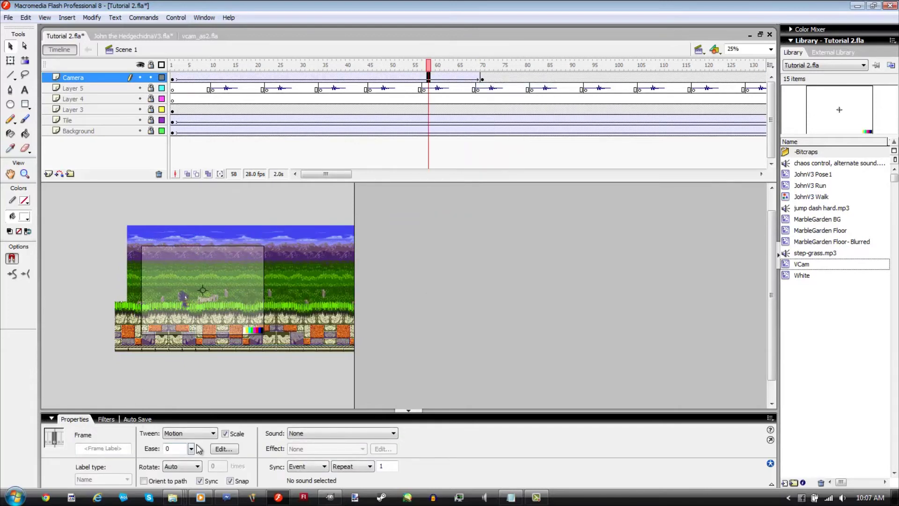
drag(191, 449, 197, 410)
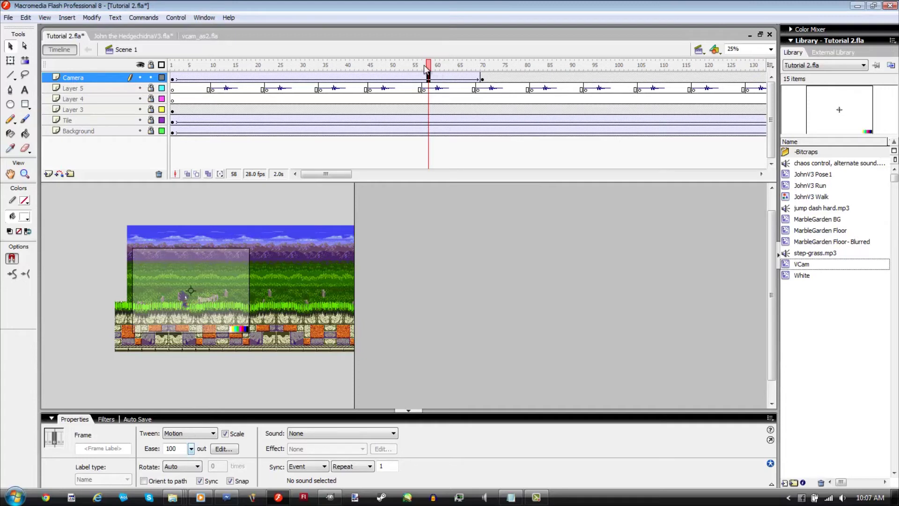
drag(427, 68, 568, 77)
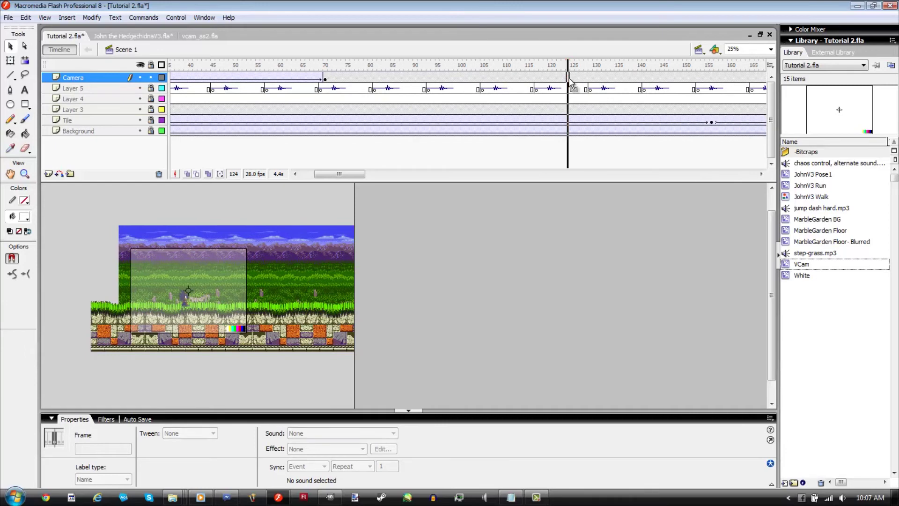
Add a keyframe at 179, shrink the VCam at 154 to 50% over the character, and tween 154–179
drag(360, 176, 389, 175)
click(485, 77)
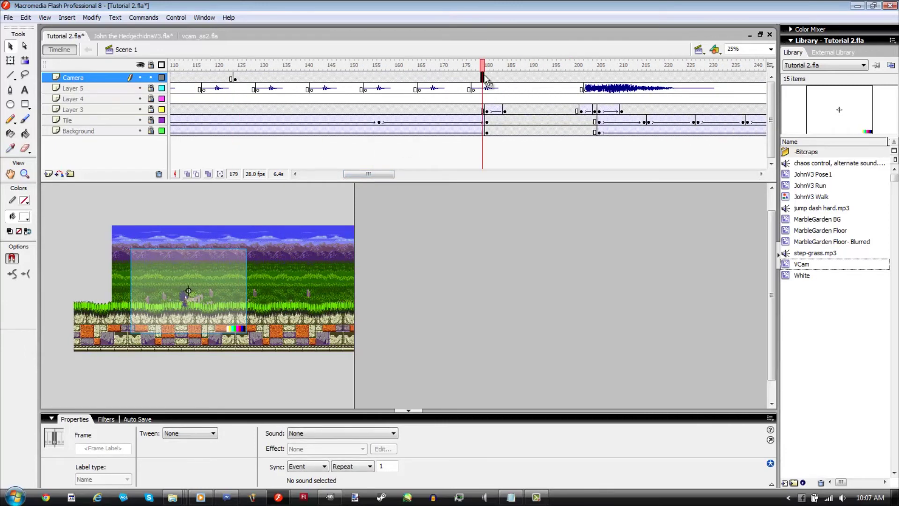
key(F6)
drag(237, 77, 370, 77)
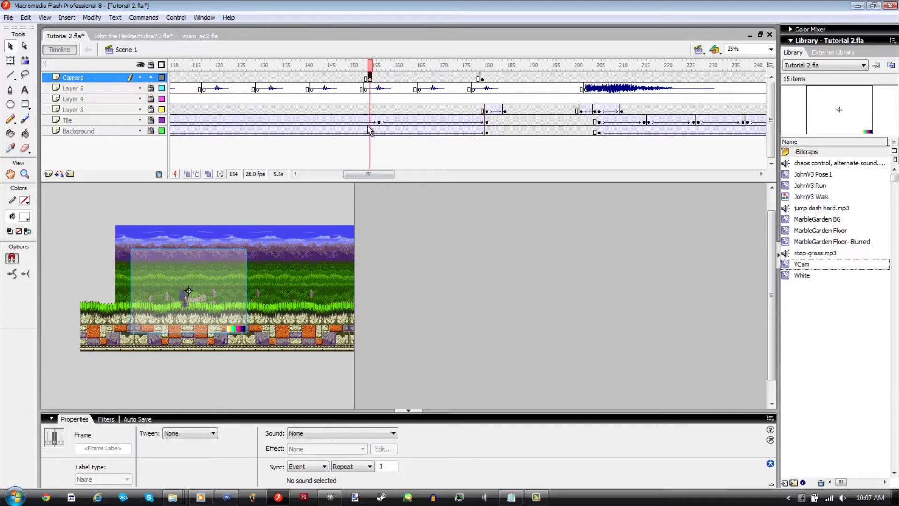
click(211, 306)
key(ctrl+alt+s)
text(50)
key(Return)
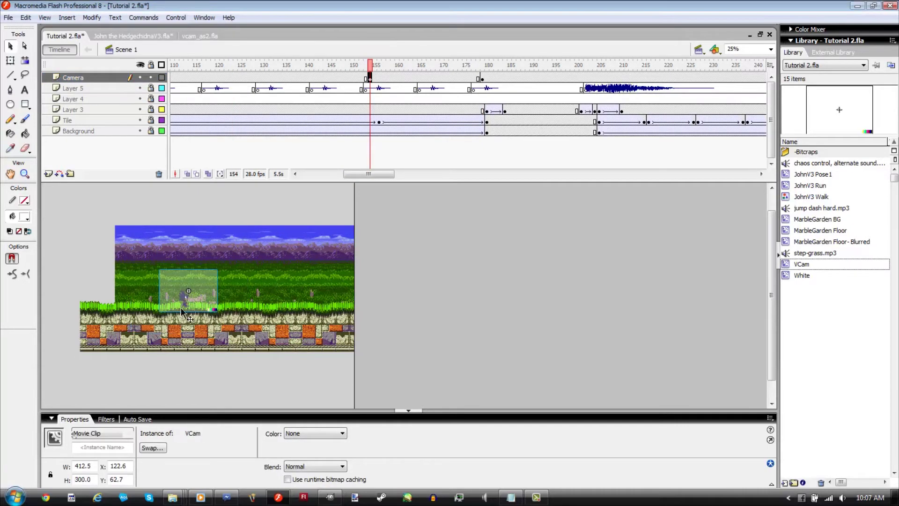
drag(192, 299, 188, 305)
right_click(448, 80)
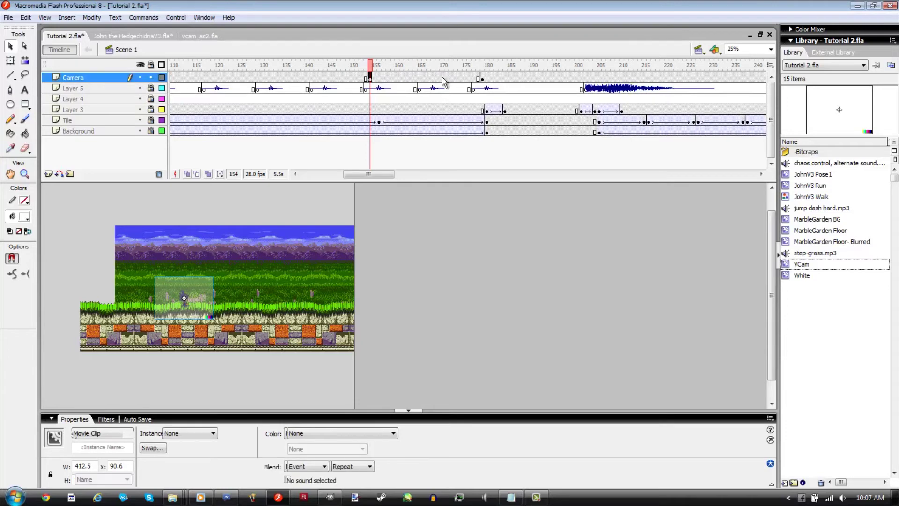
click(464, 85)
click(408, 79)
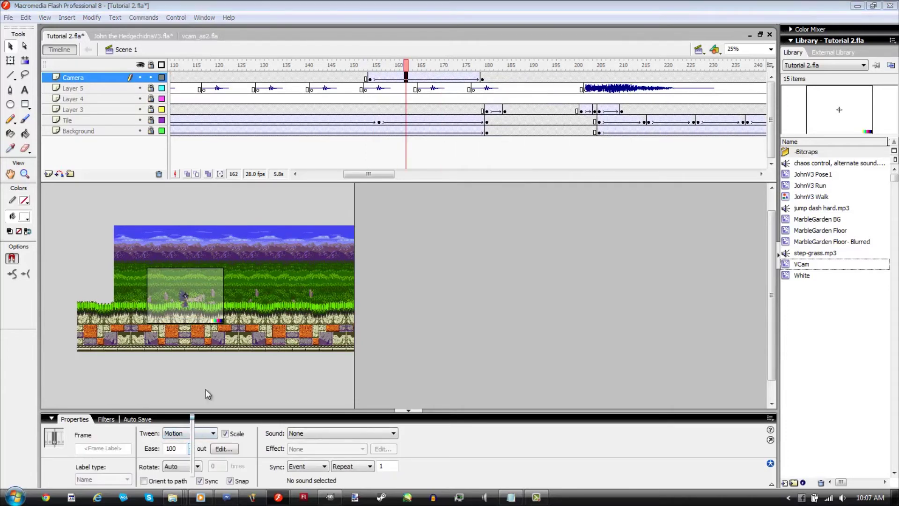
Add a Camera keyframe at frame 202 and preview the tween leading into it
click(586, 77)
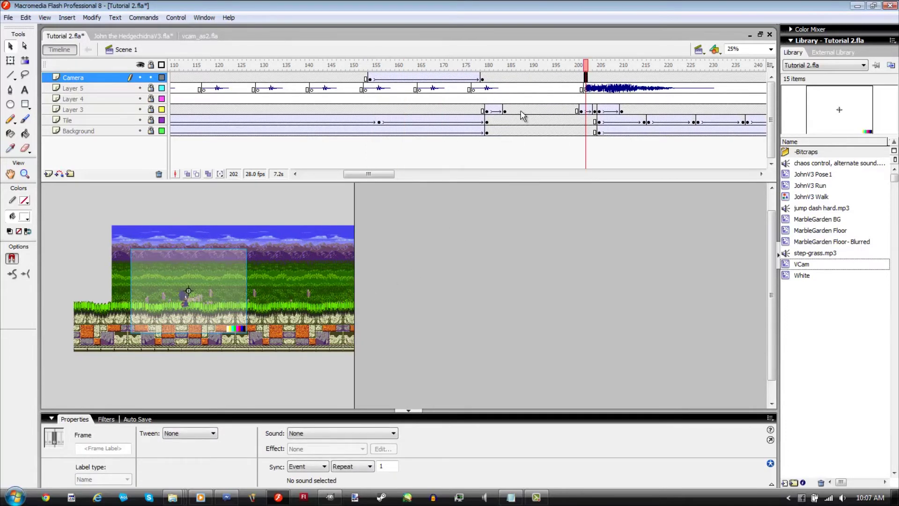
key(F6)
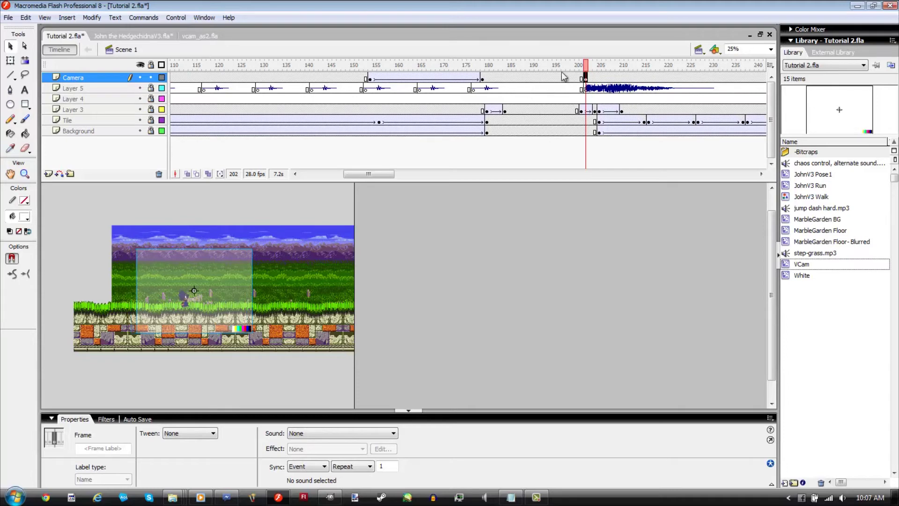
right_click(562, 80)
click(580, 86)
drag(552, 89, 607, 96)
Add a keyframe at frame 207 with the VCam shifted down-left, then scrub to frame 362
key(F6)
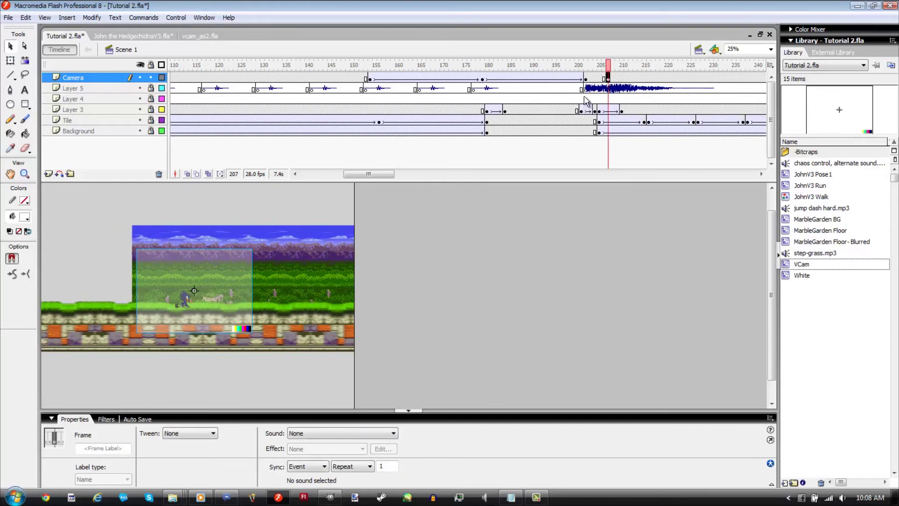
key(ctrl+alt+s)
key(Return)
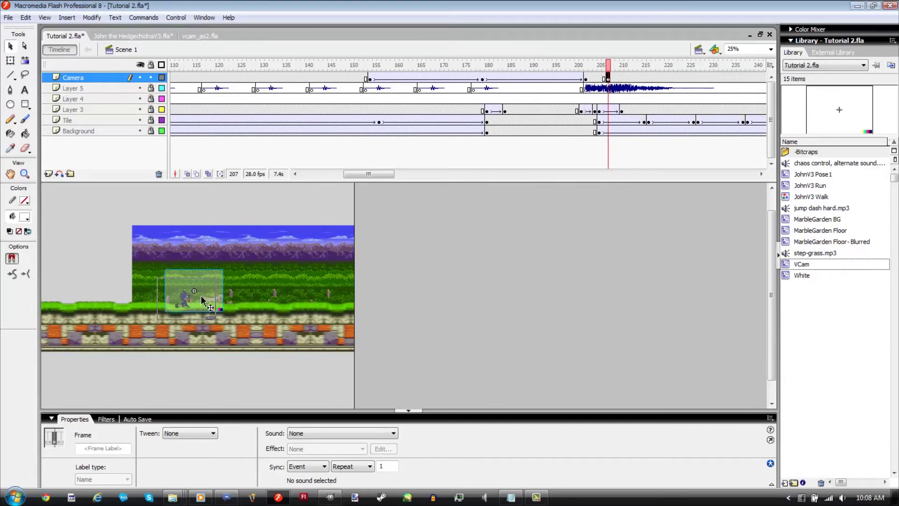
drag(201, 300, 193, 307)
click(318, 255)
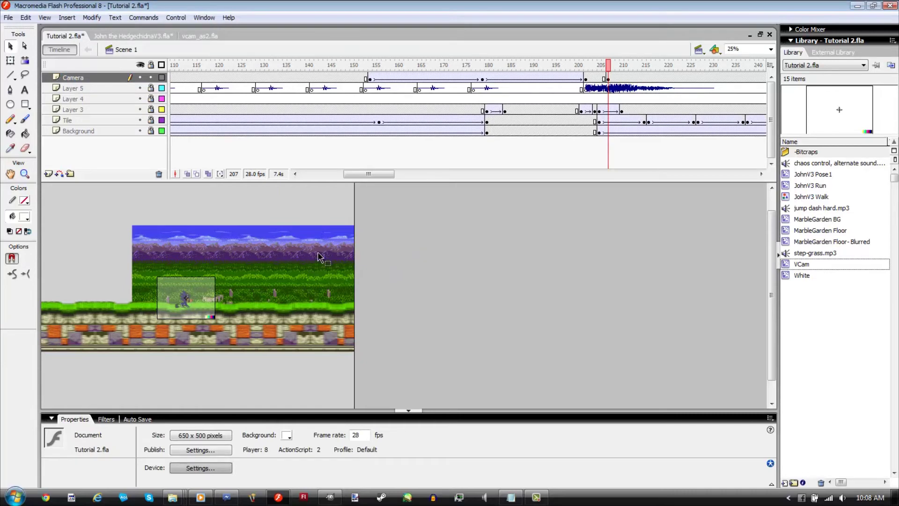
drag(608, 64, 594, 107)
Keyframe frame 379, enlarge the VCam by 125% then 150%, and tween with Ease 100 out
click(627, 79)
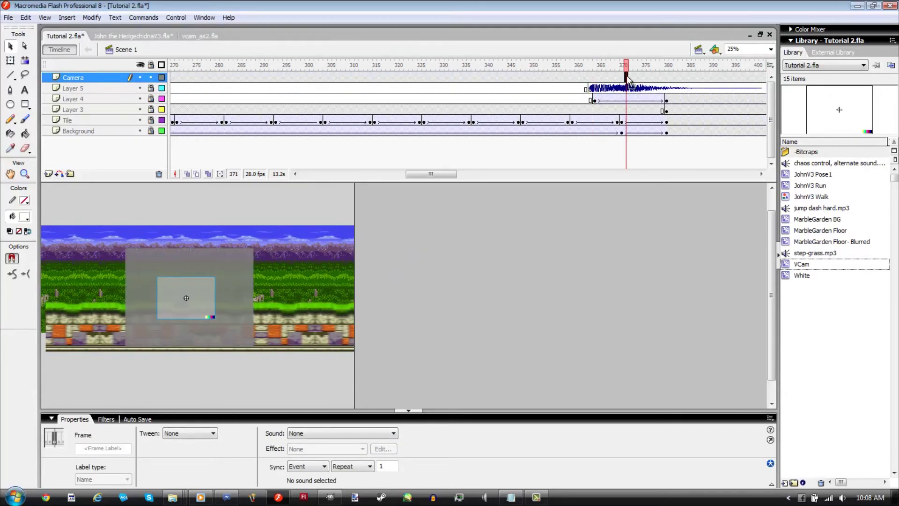
click(660, 80)
key(F6)
key(ctrl+alt+s)
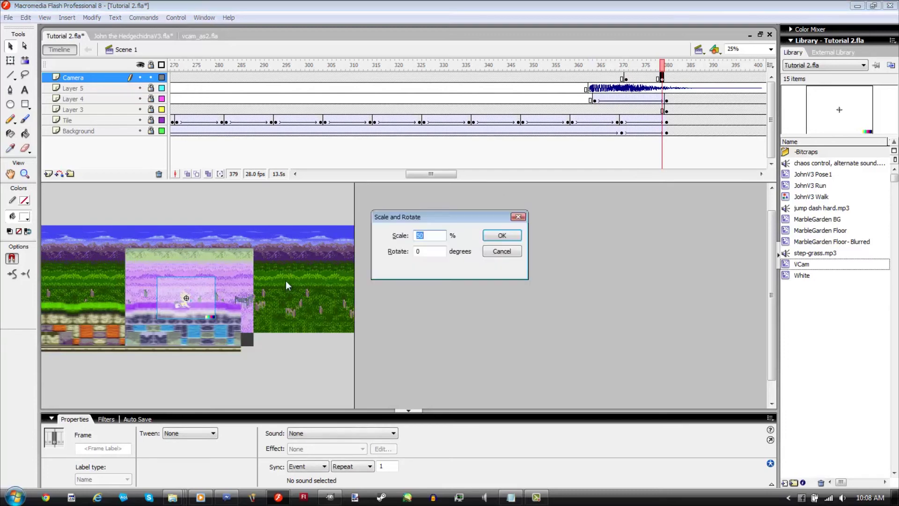
text(125)
key(Return)
key(ctrl+alt+s)
text(150)
key(Return)
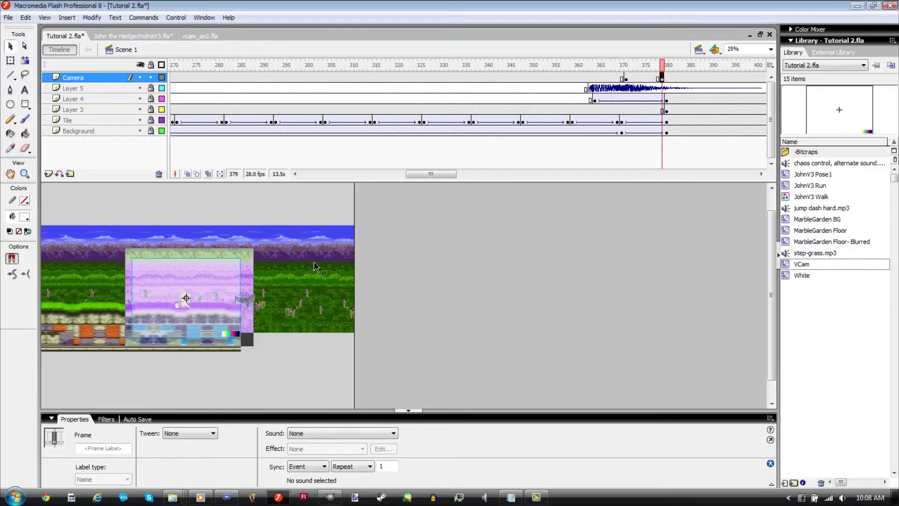
right_click(649, 80)
click(679, 84)
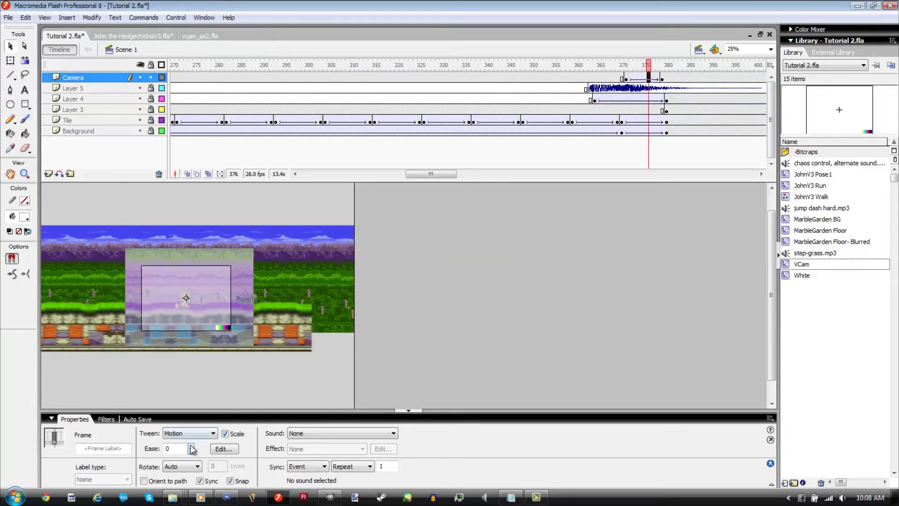
drag(191, 449, 677, 155)
Insert a Camera keyframe at frame 384 and inspect the tween frames around it
click(685, 78)
key(F6)
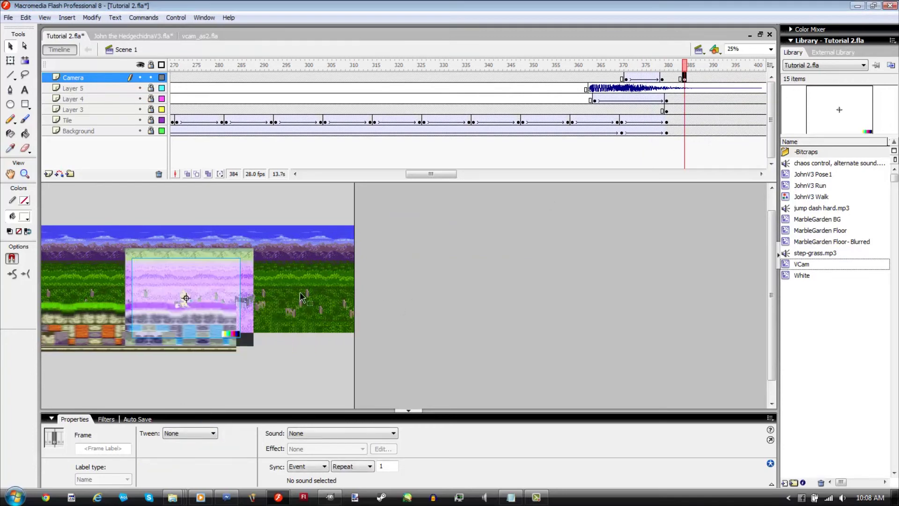
click(209, 295)
click(676, 78)
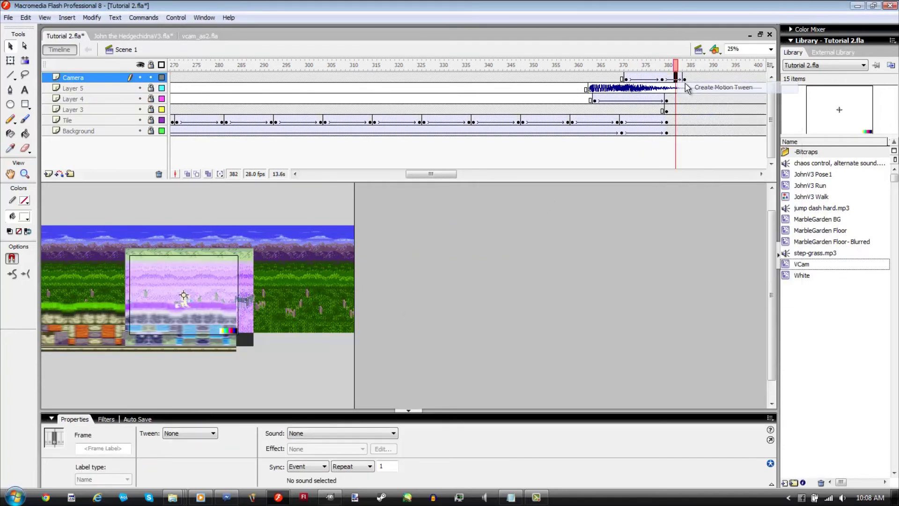
click(685, 78)
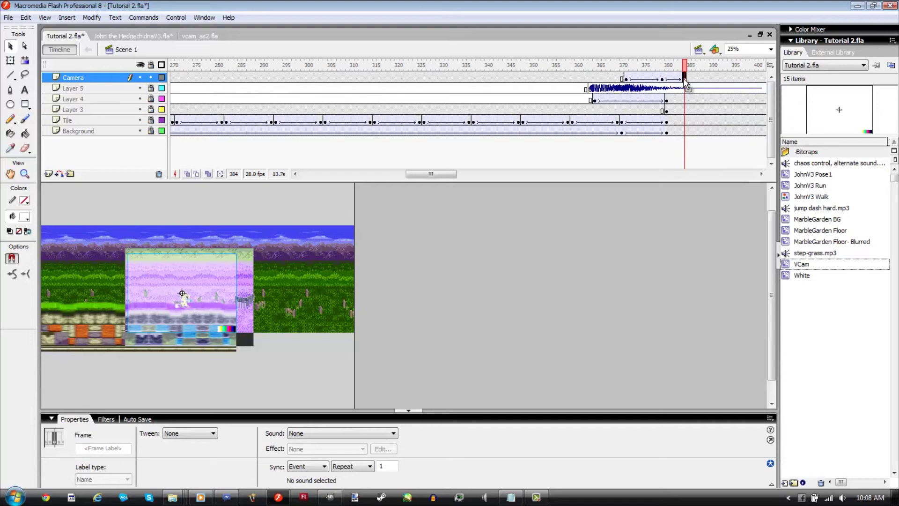
click(680, 78)
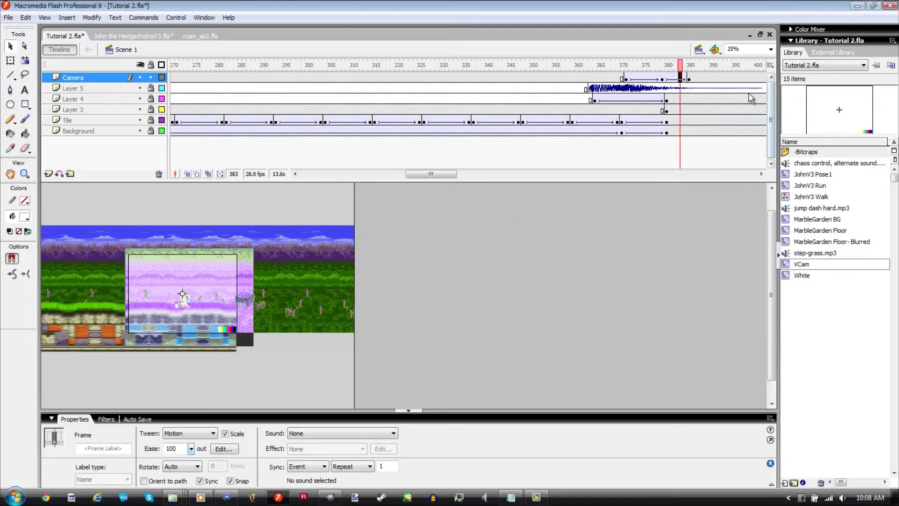
Nudge the VCam slightly up-left at frame 426 and motion-tween toward it, previewing the result
drag(430, 174, 449, 173)
click(667, 78)
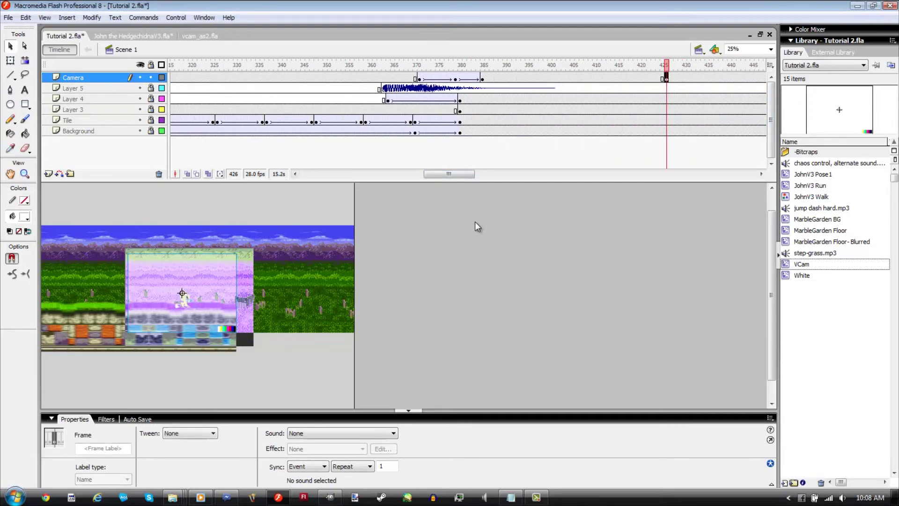
drag(216, 302, 210, 297)
right_click(624, 76)
click(655, 78)
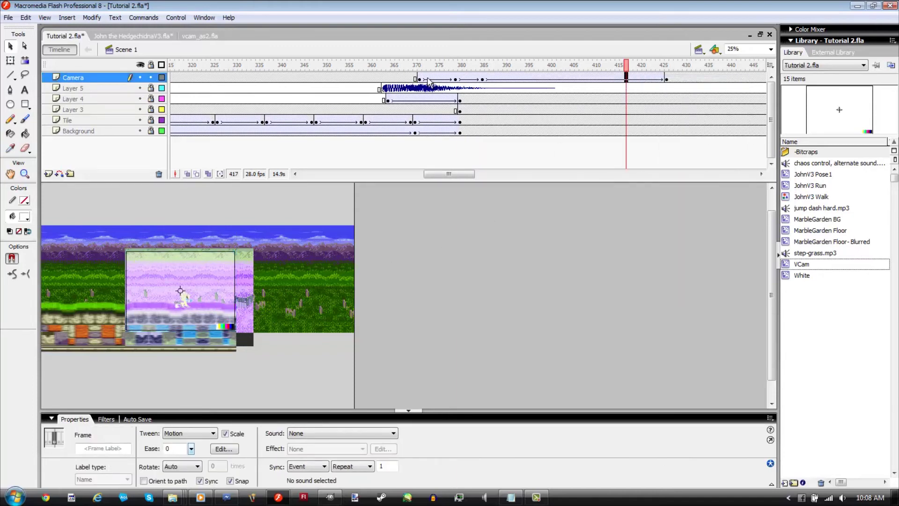
key(Return)
Add a keyframe at frame 434 and tween 426–434 with Ease 100 out
click(702, 78)
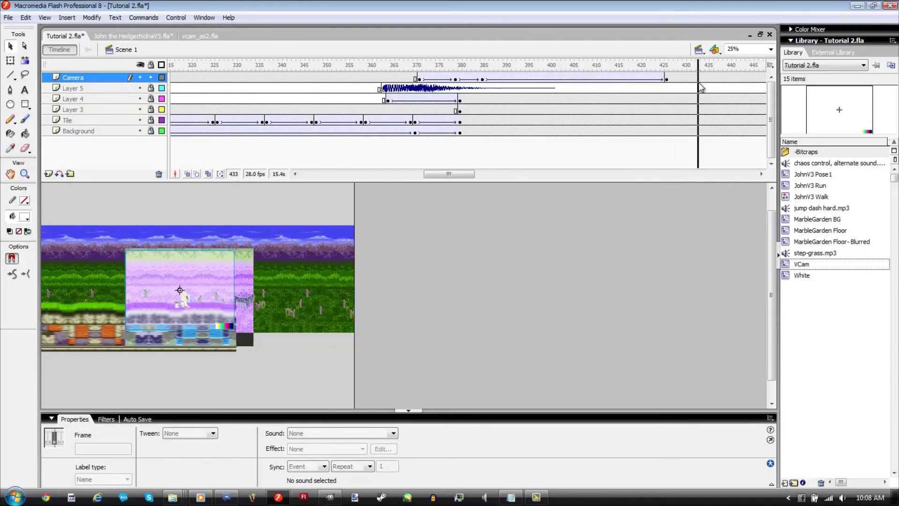
key(F6)
right_click(675, 78)
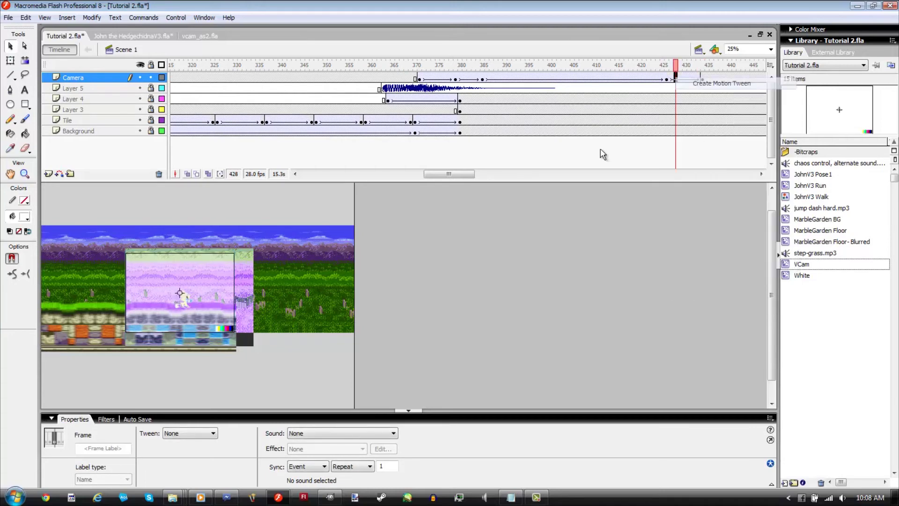
click(693, 80)
drag(191, 449, 212, 388)
Keyframe frame 490 with the VCam nudged down, tween into it, and save the file
drag(440, 175, 473, 174)
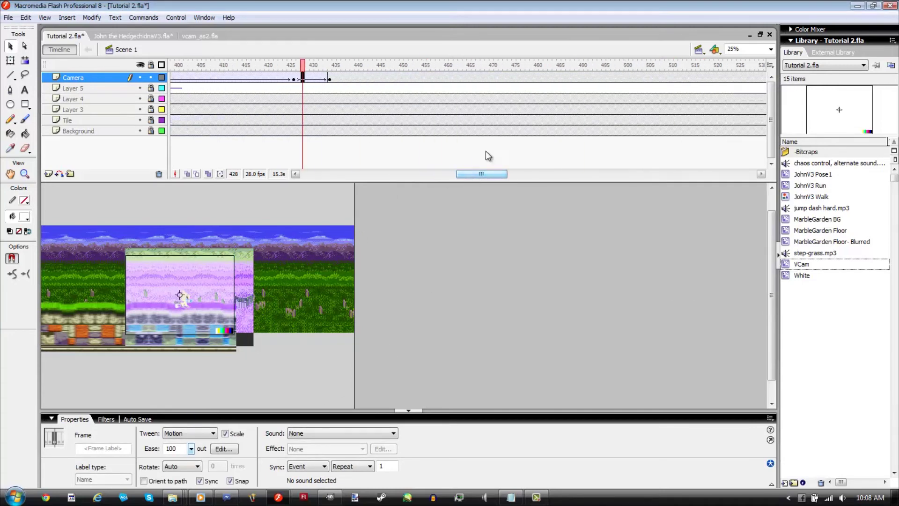
click(581, 77)
key(F6)
key(shift+Down)
key(shift+Down)
key(shift+Down)
key(shift+Down)
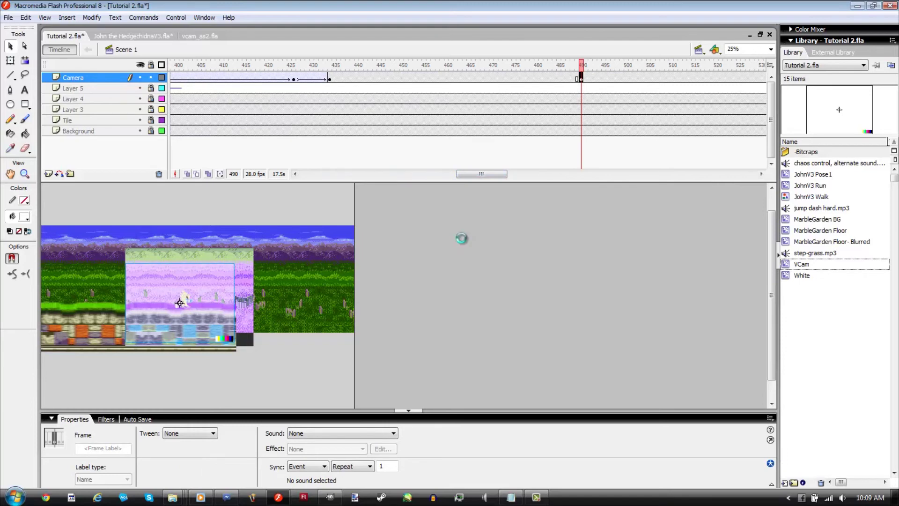
right_click(564, 77)
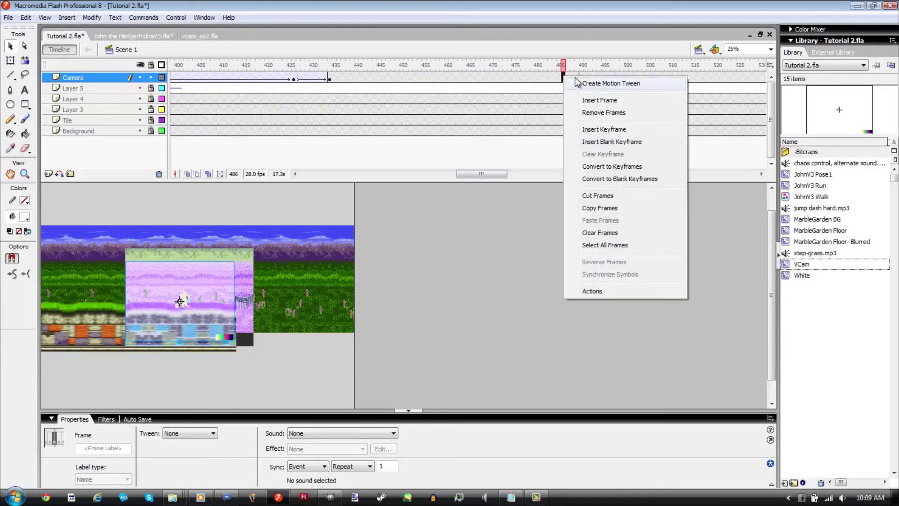
click(601, 83)
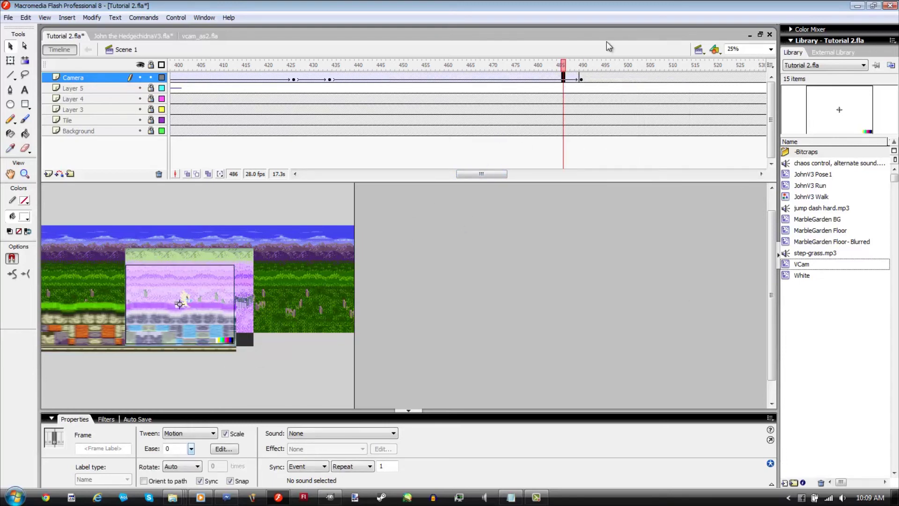
click(442, 308)
key(ctrl+s)
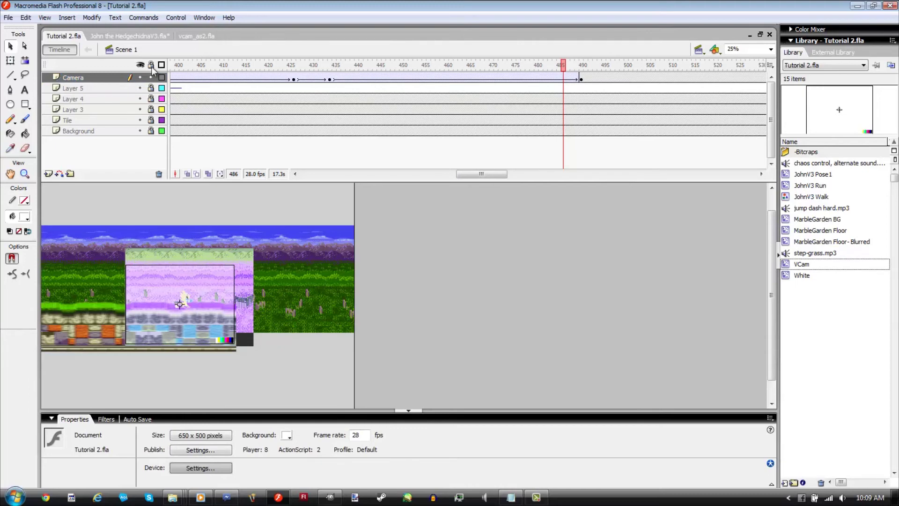
Lock the Camera layer and insert blank keyframes at frame 491 across all layers
click(150, 77)
click(318, 224)
drag(586, 78, 588, 129)
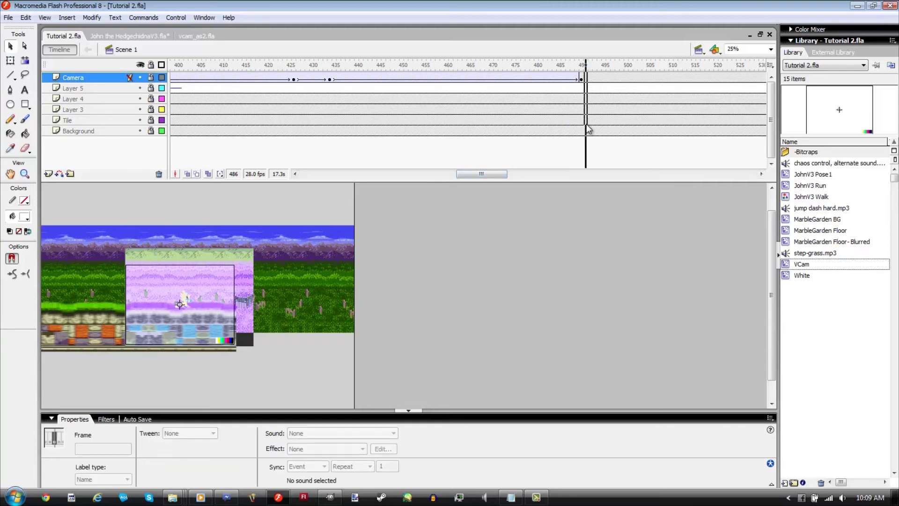
key(F7)
Clear the frames after 490 on Camera, Layers 5–3, Tile and Background, then save
click(614, 78)
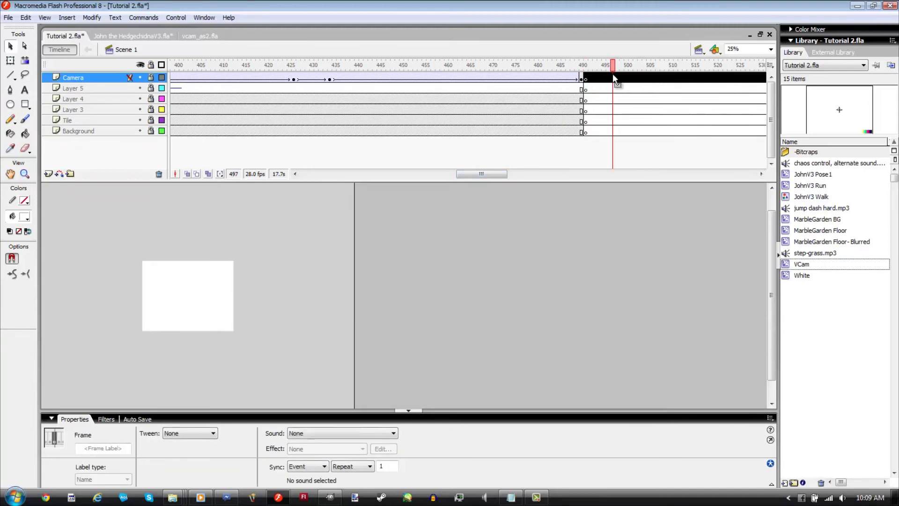
click(616, 89)
click(616, 100)
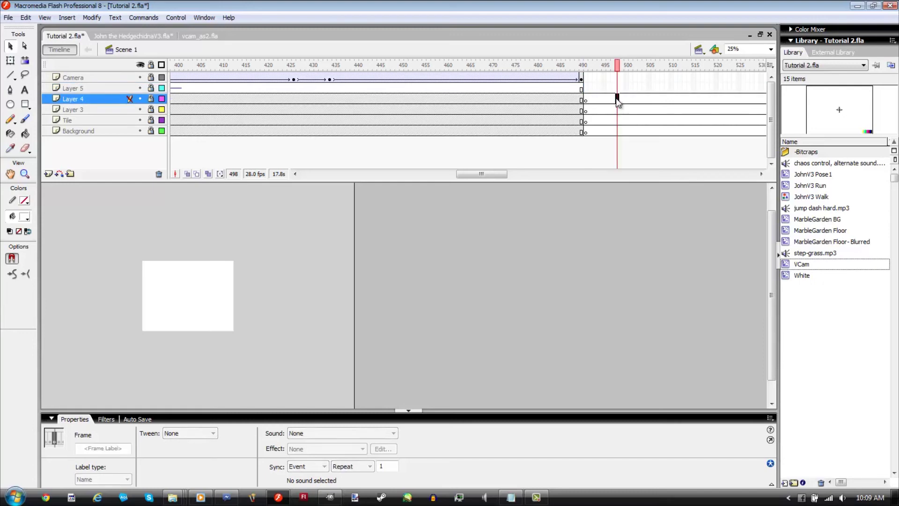
click(616, 110)
click(616, 121)
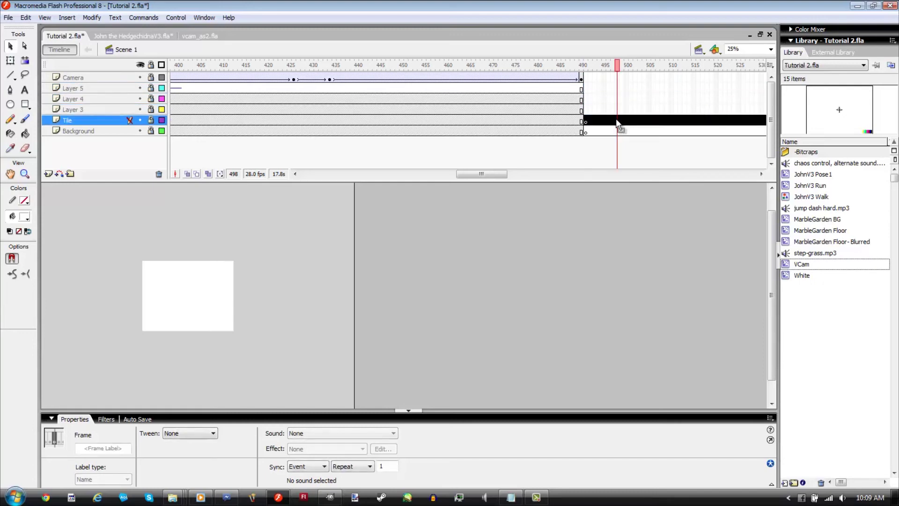
click(615, 132)
click(287, 207)
key(ctrl+s)
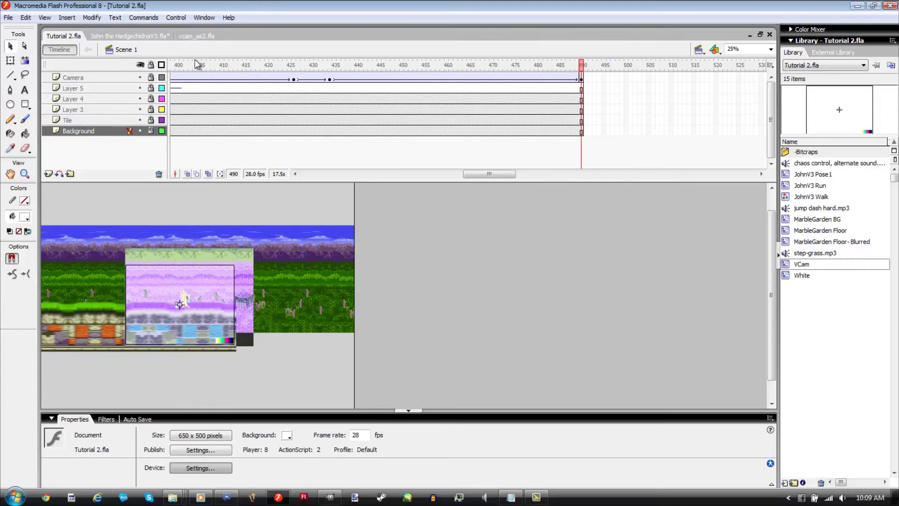
key(ctrl+Return)
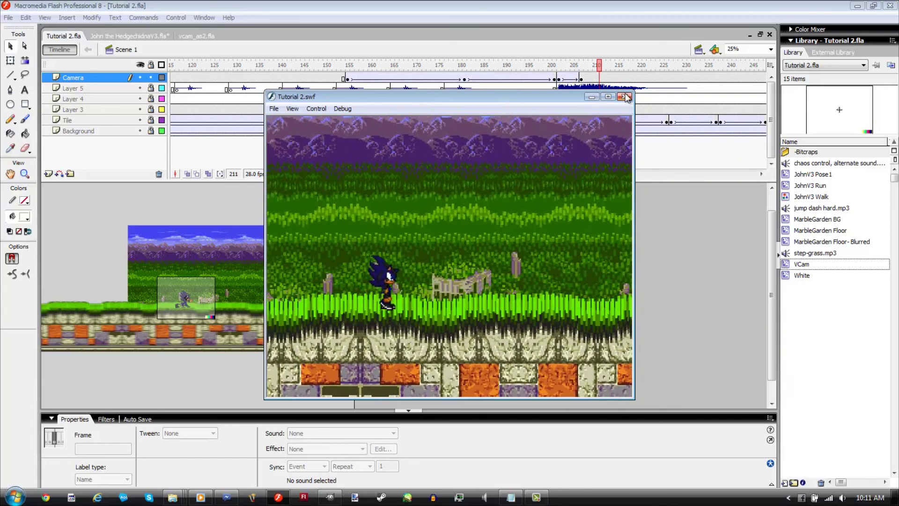
key(ctrl+w)
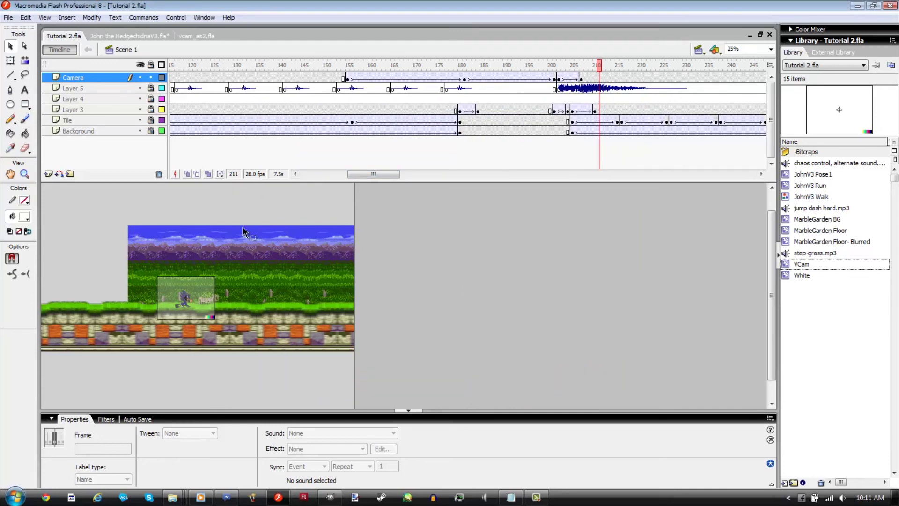
Toggle the Camera layer's lock, play the animation from frame 1, then scrub to frame 376
click(150, 78)
drag(364, 173, 306, 171)
key(Return)
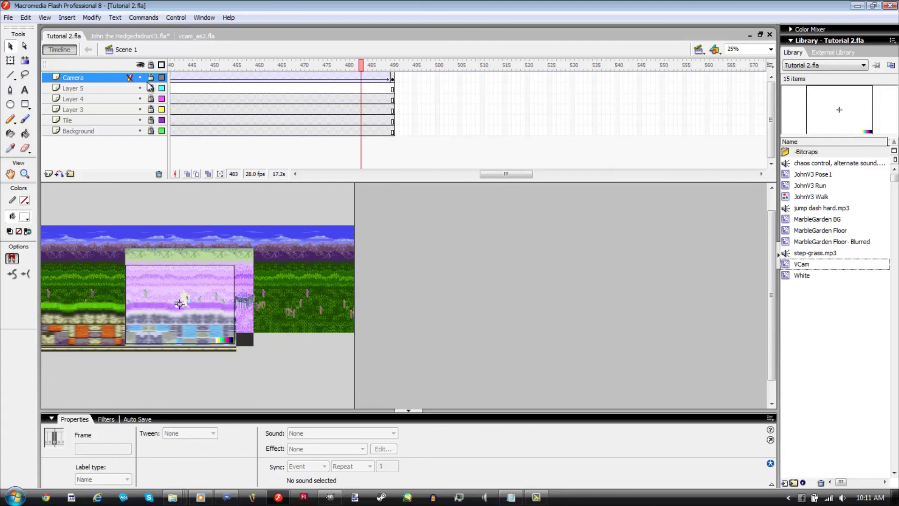
drag(525, 177, 488, 179)
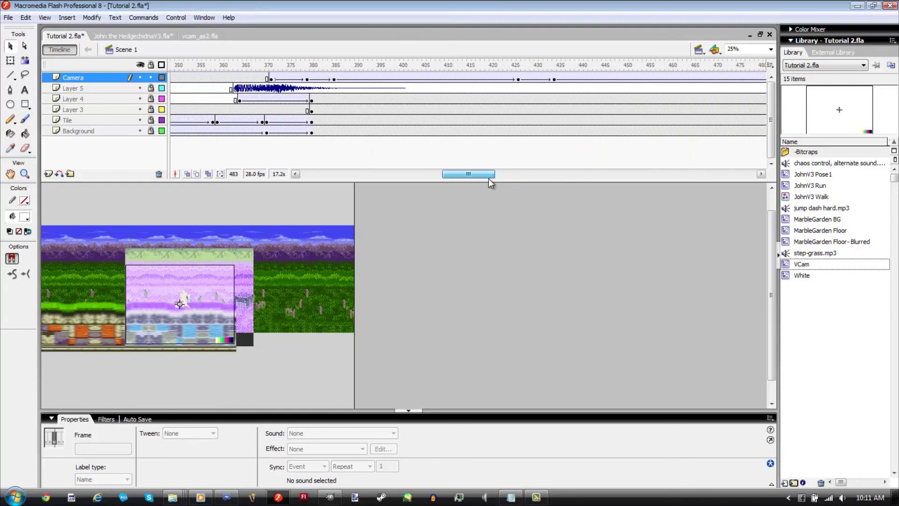
drag(349, 70, 317, 84)
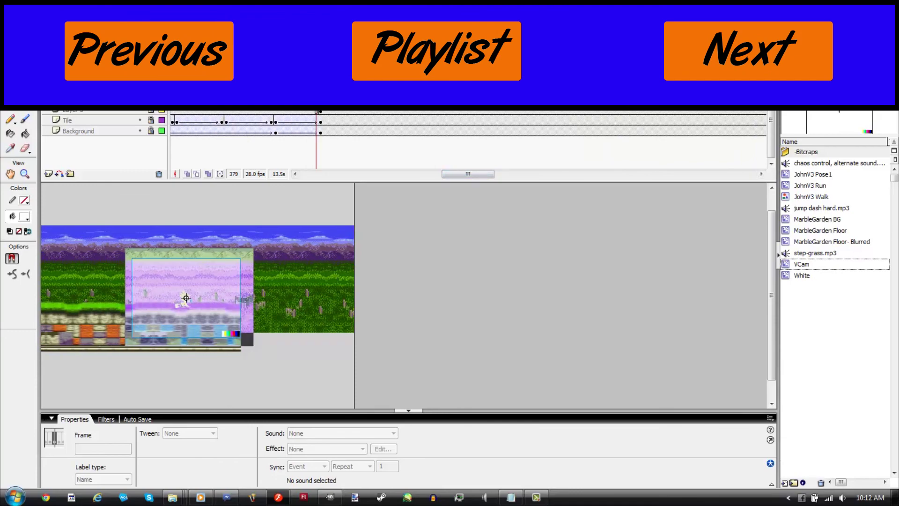